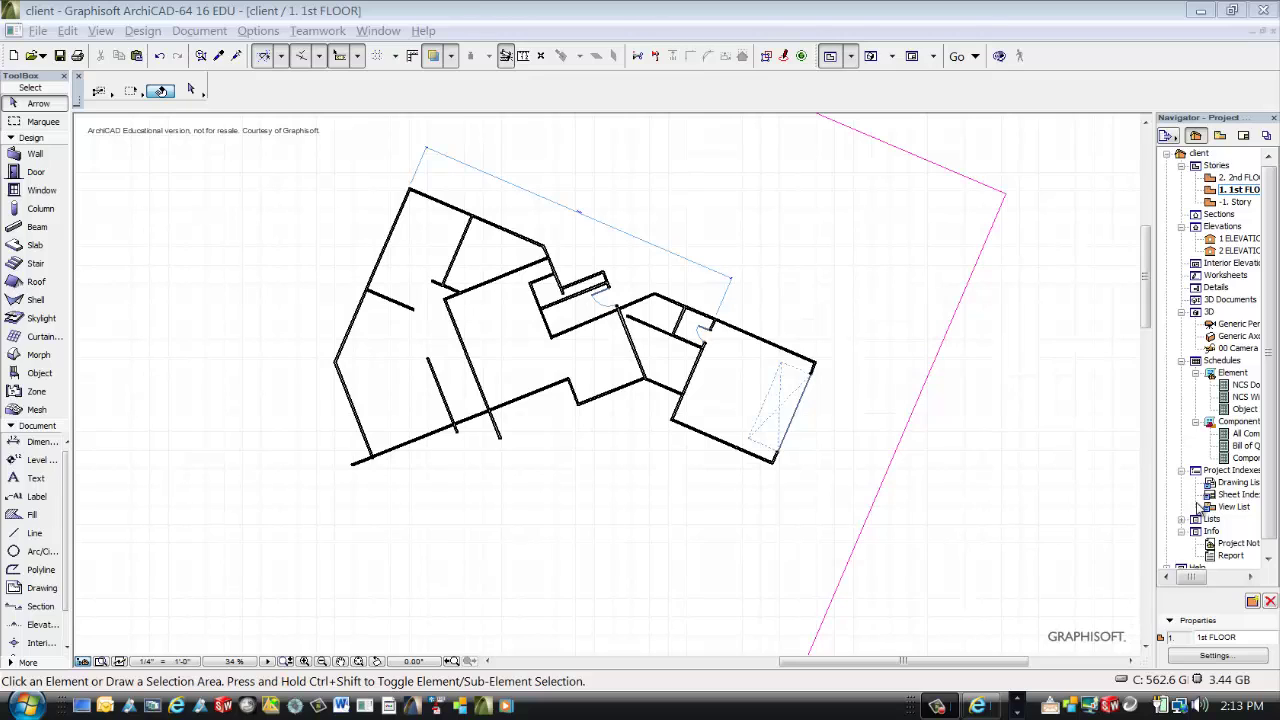
- Inspect the house walls in the generic 3D perspective from several angles, and return to the 1st floor plan
double_click(1236, 326)
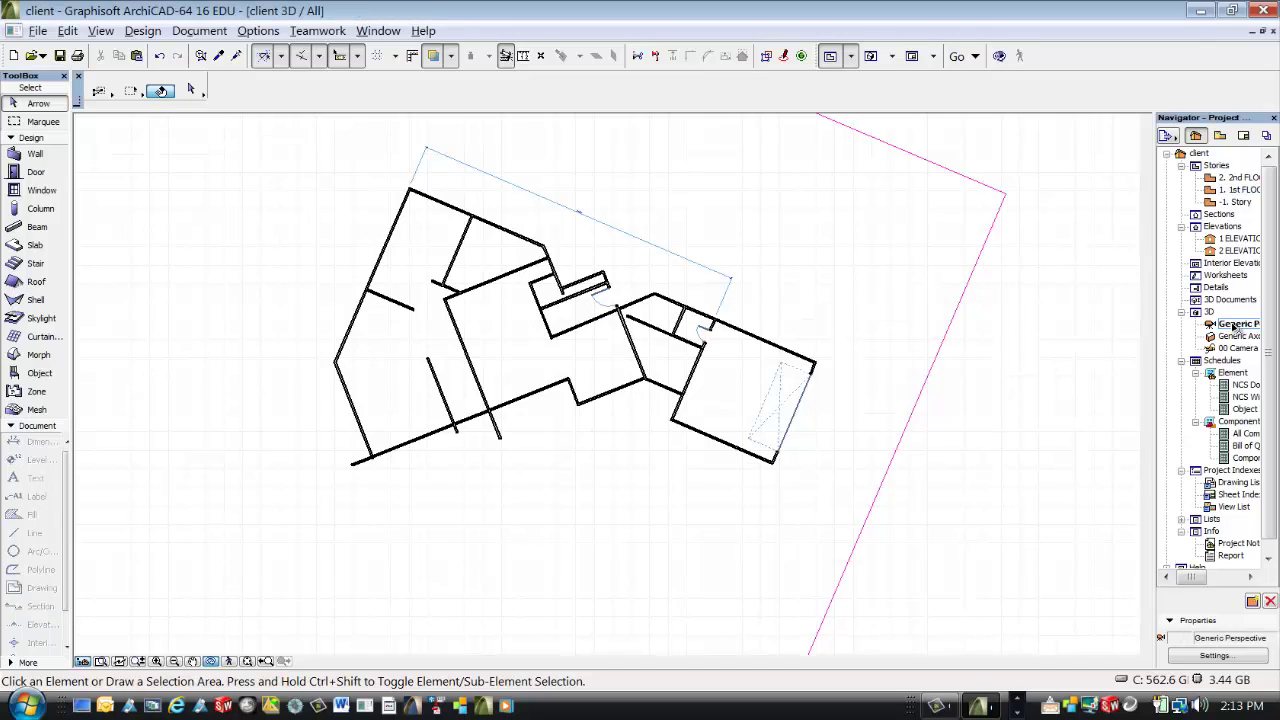
left_click_drag(696, 472, 642, 507)
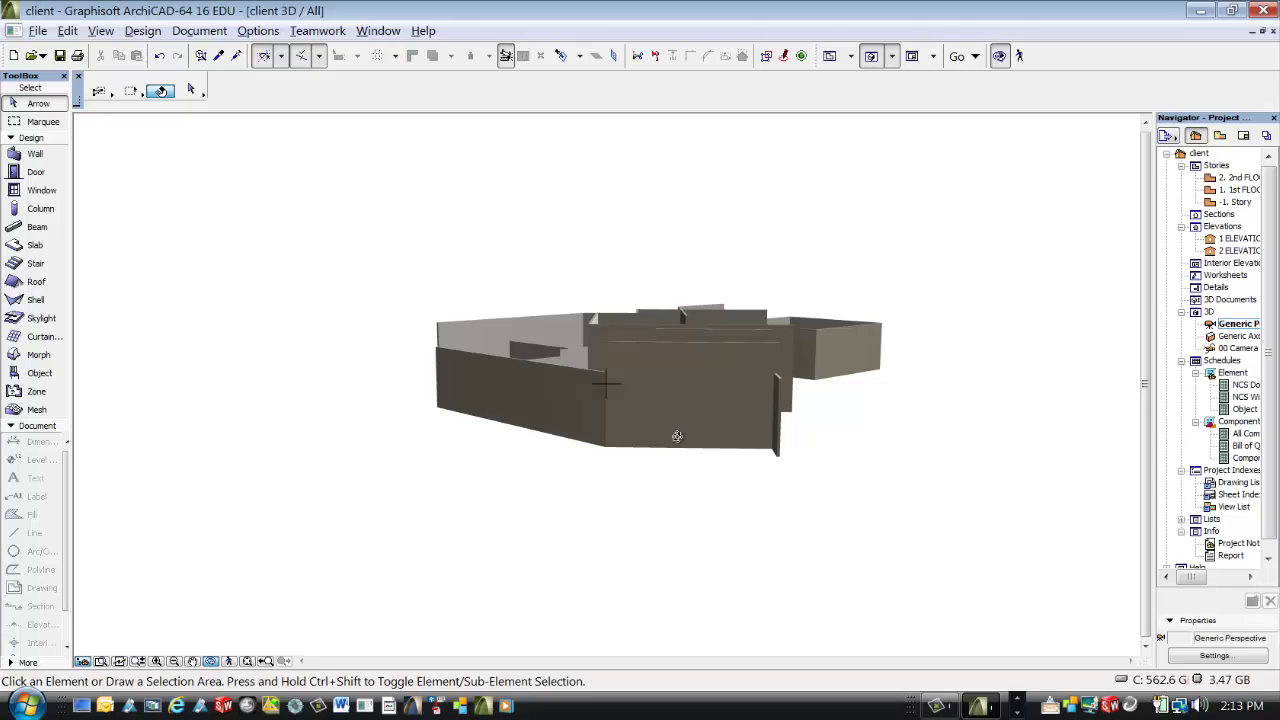
left_click_drag(669, 434, 496, 385)
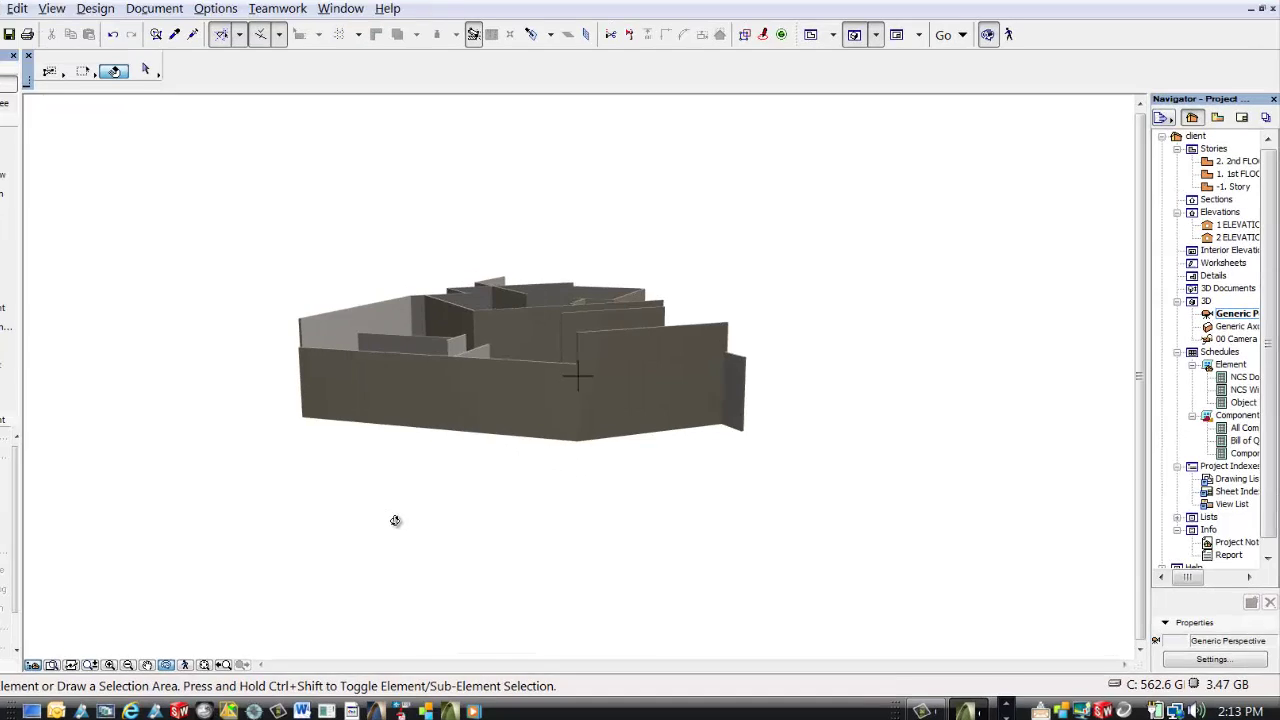
left_click(1209, 175)
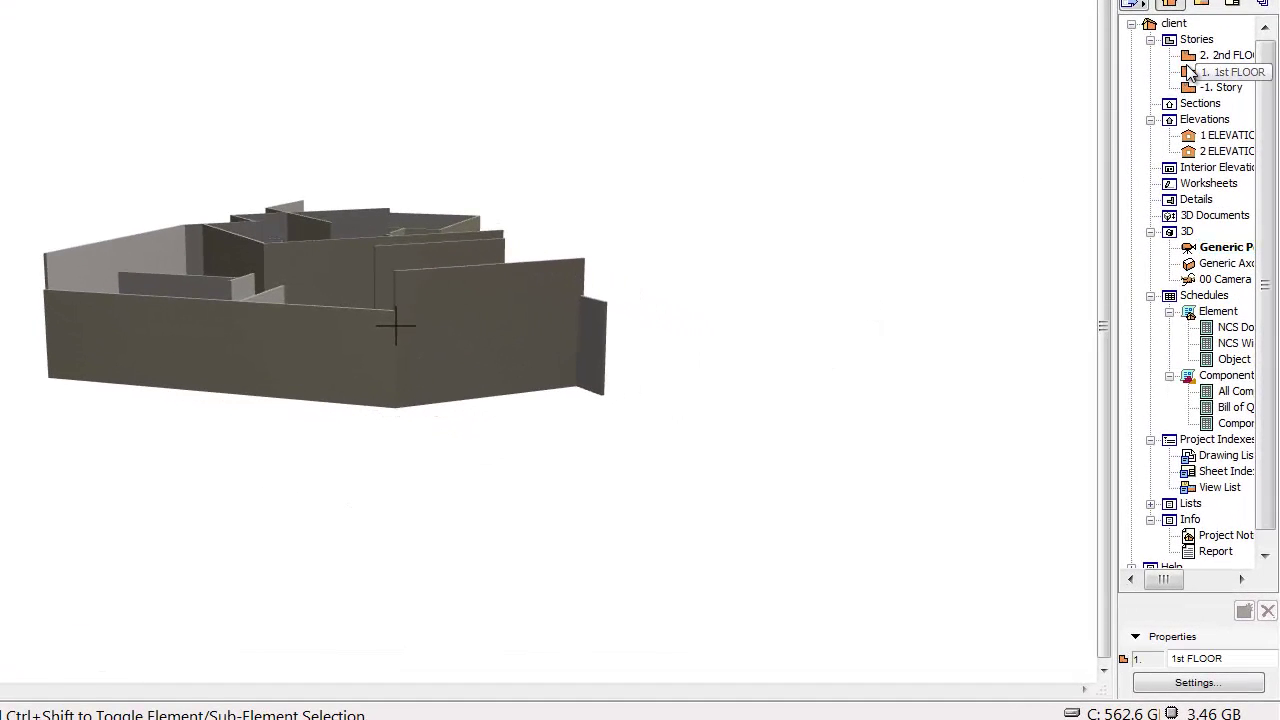
double_click(1189, 70)
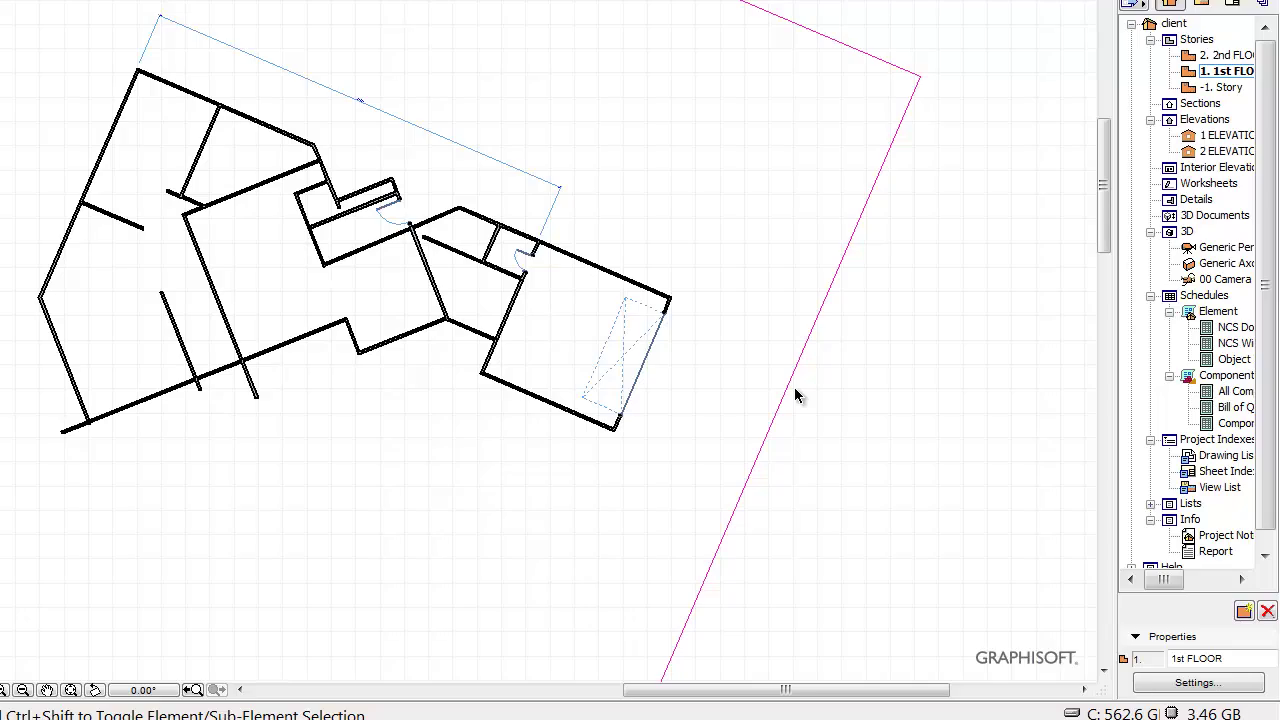
- Switch to the browser to examine the red-outlined lot on the Maricopa County Assessor parcel map, and return to ArchiCAD
key("alt+Tab")
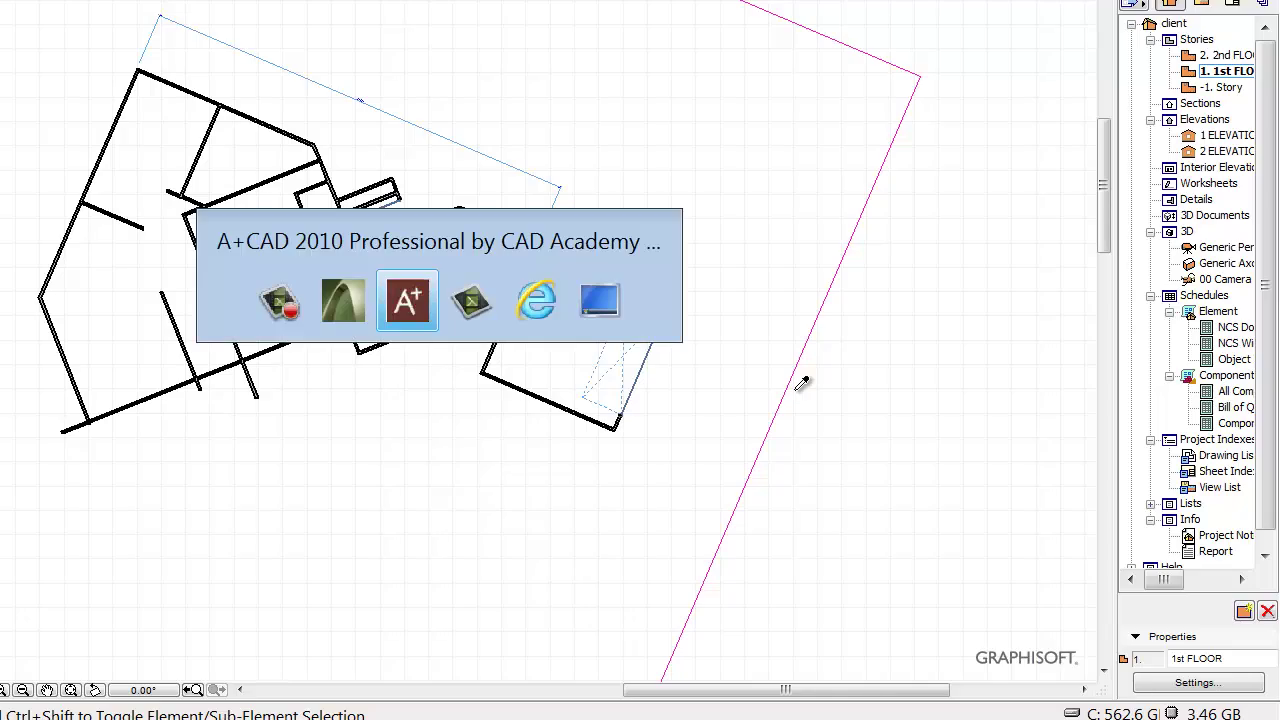
key("alt+Tab")
key("alt+Tab")
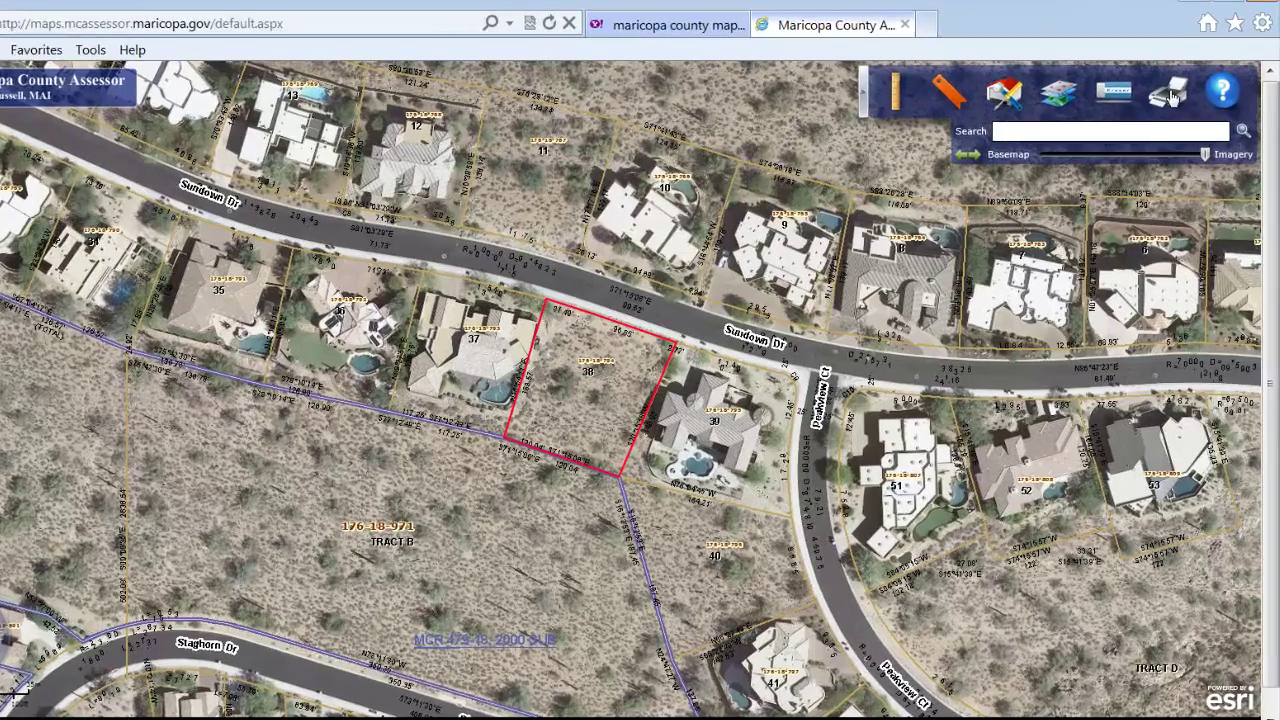
left_click(1170, 96)
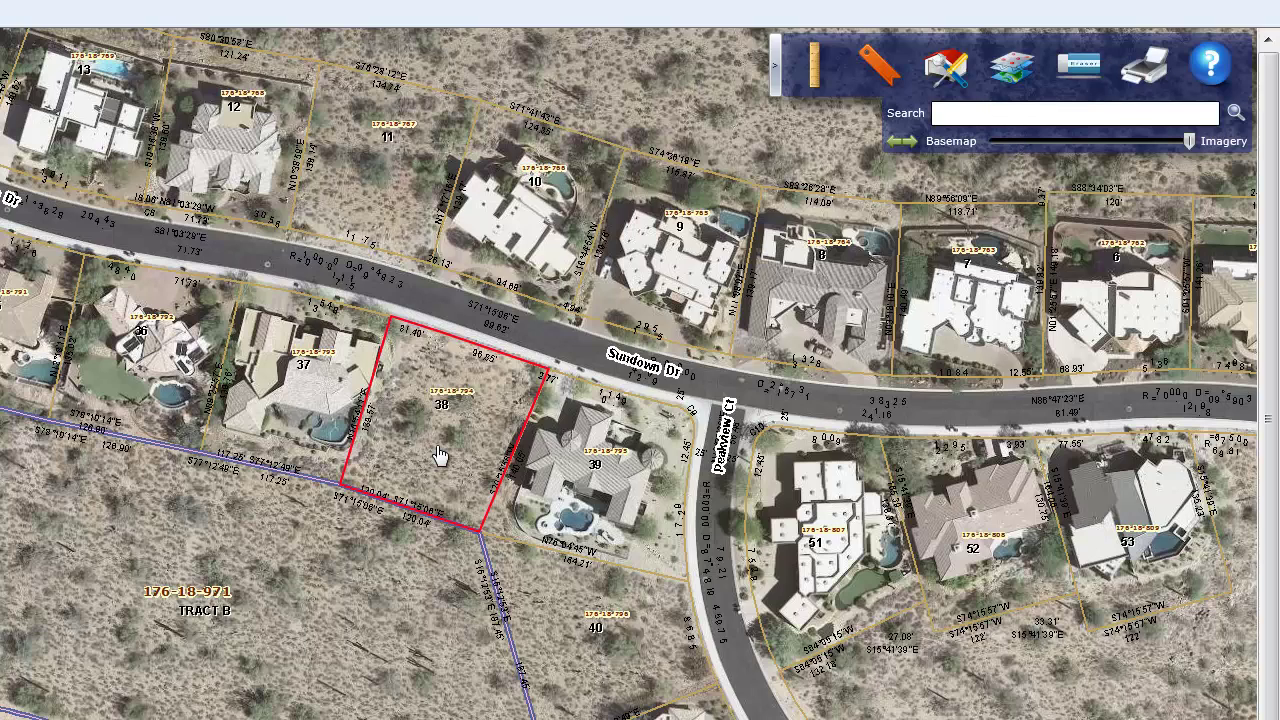
mouse_move(437, 455)
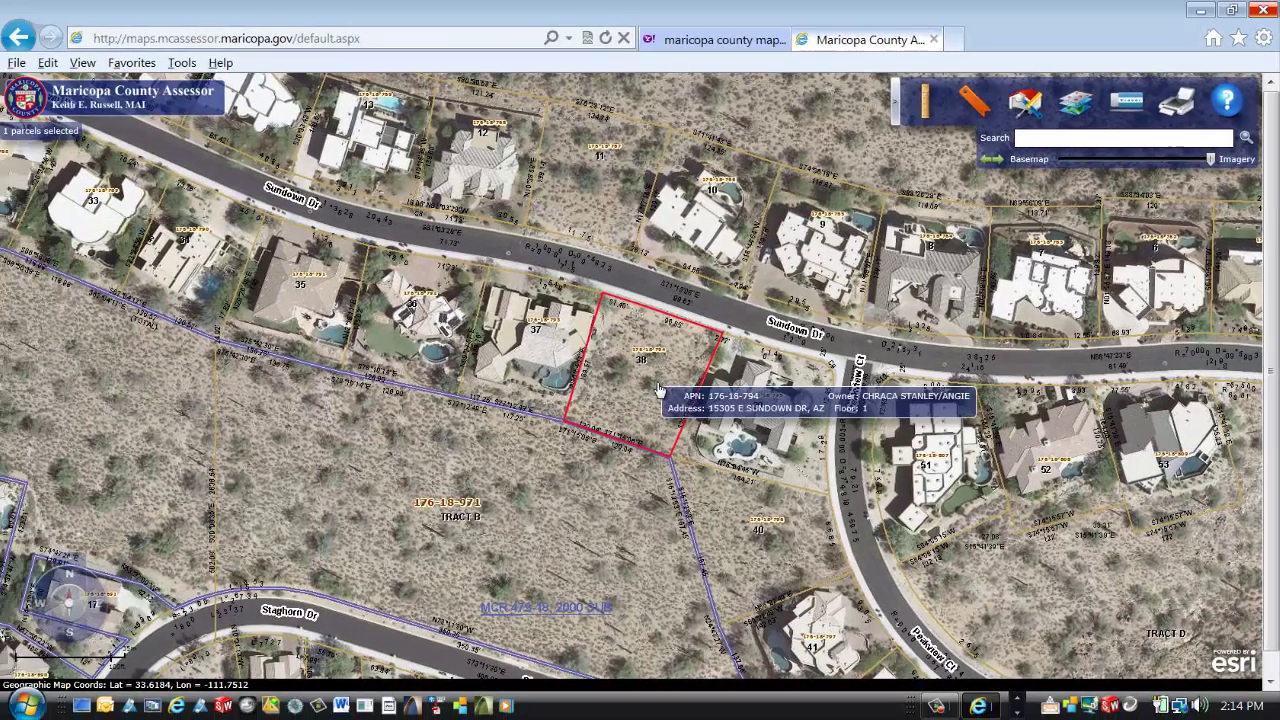
key("alt+Tab")
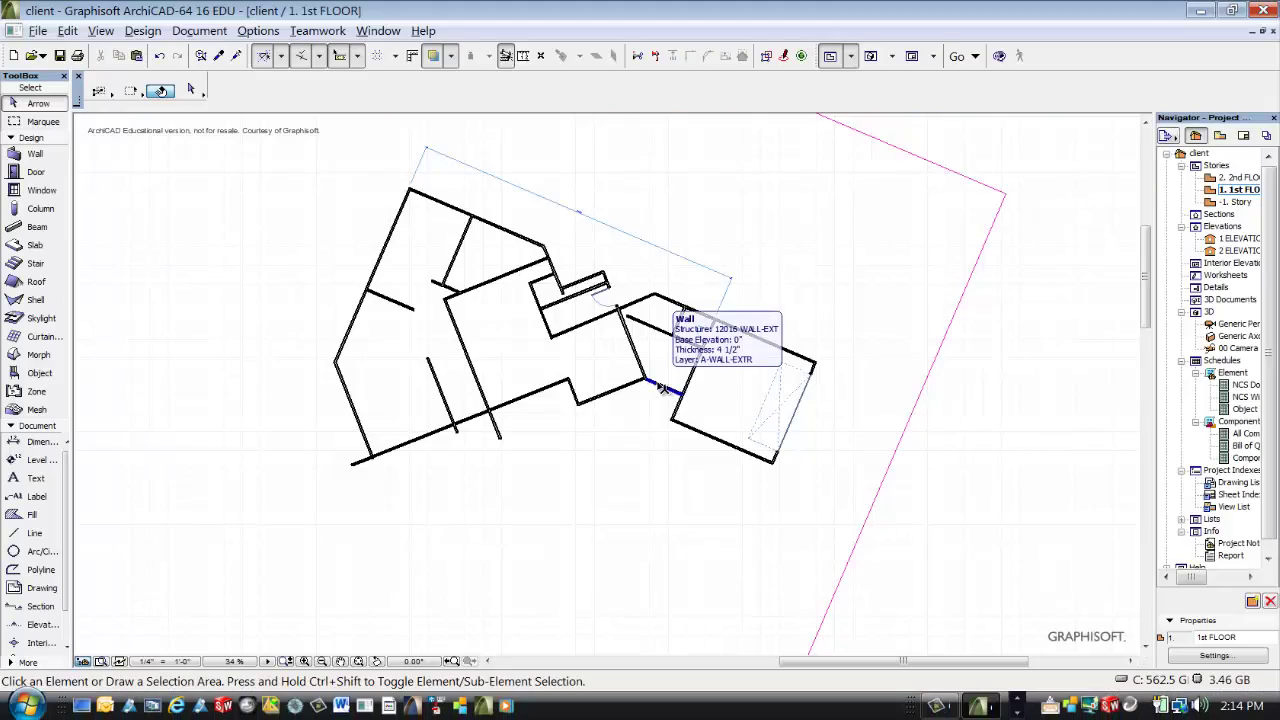
key("alt+Tab")
key("alt+Tab")
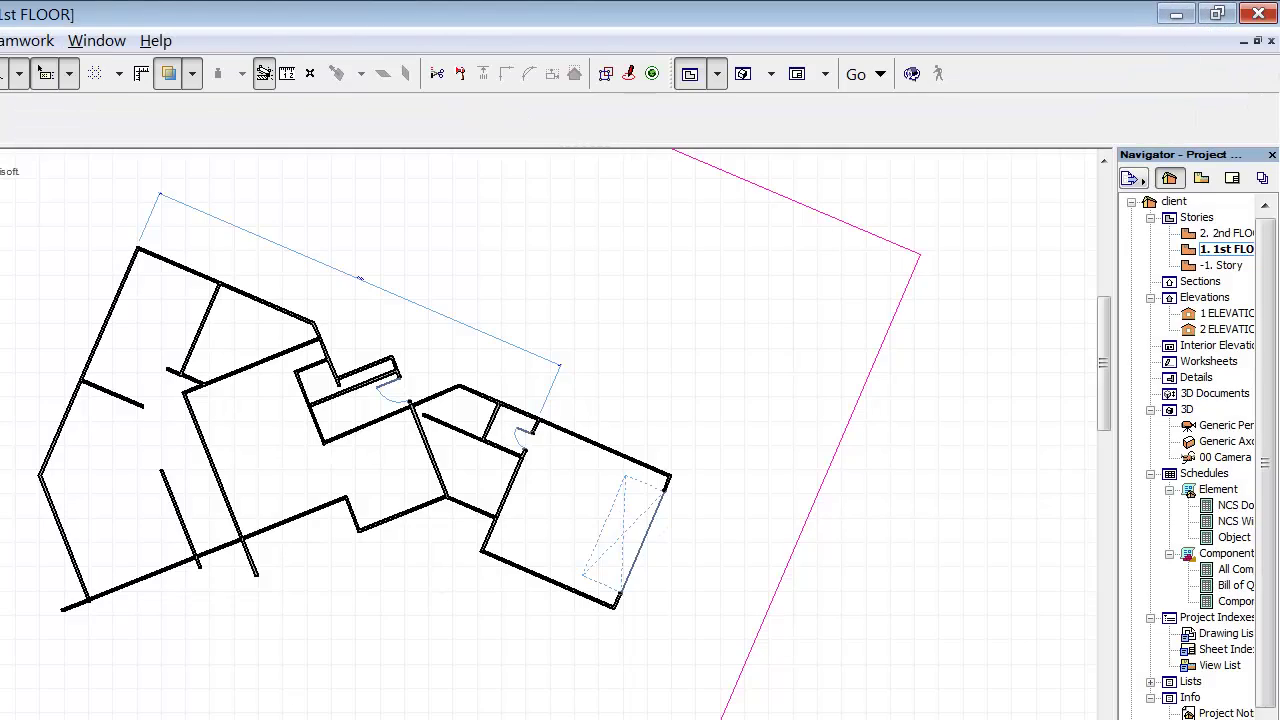
- Check the drawing unit and scale factor of the "02 For editable import" DXF-DWG translator, and save its settings
scroll(275, 385, "down", 2)
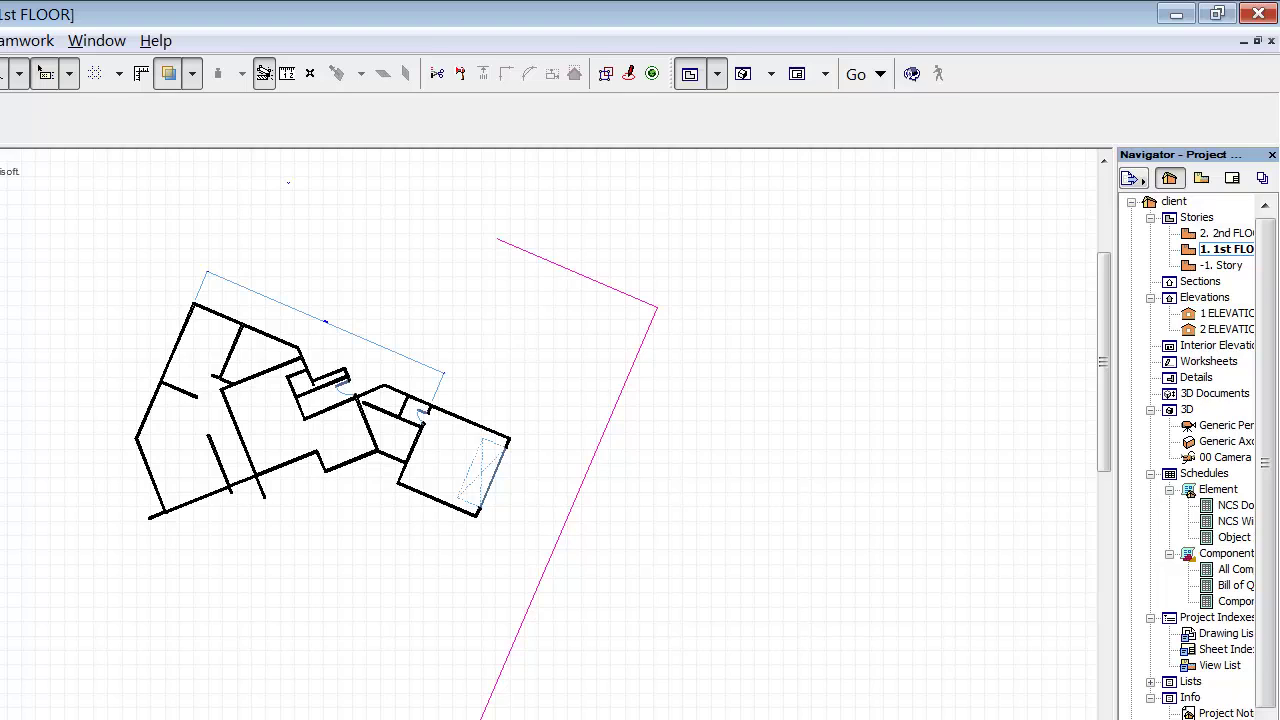
mouse_move(101, 322)
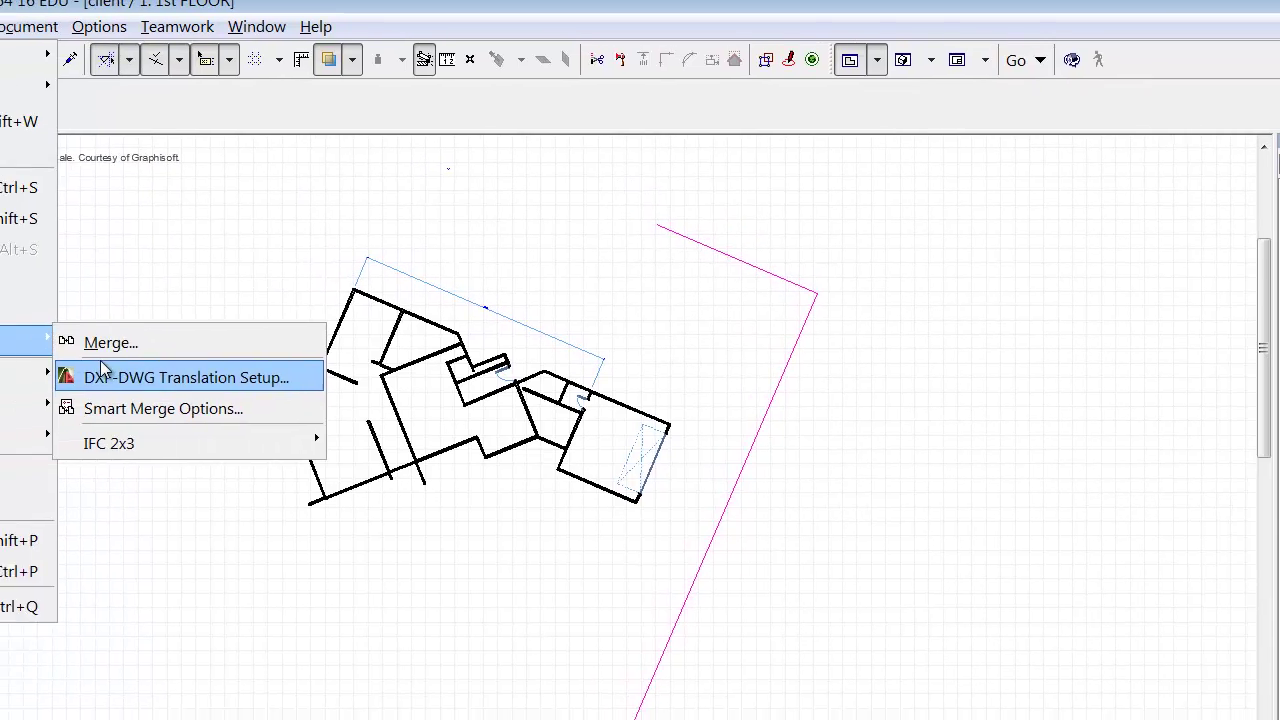
left_click(350, 358)
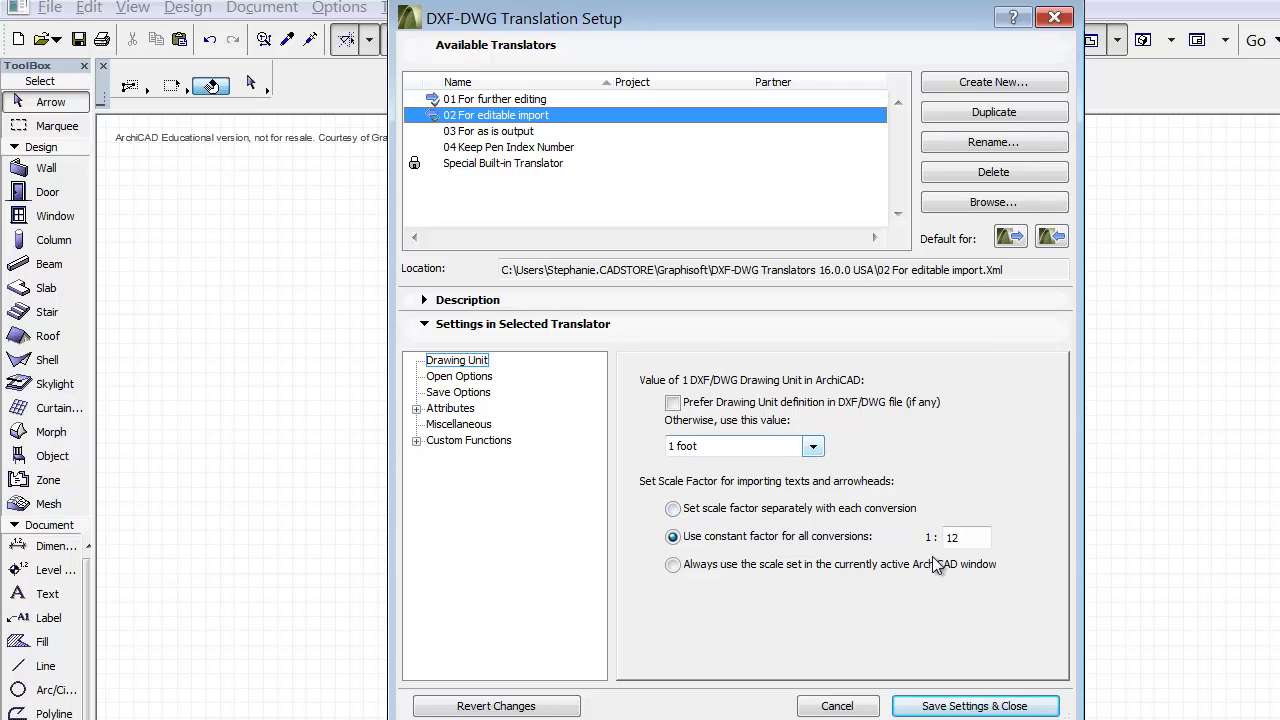
left_click(975, 706)
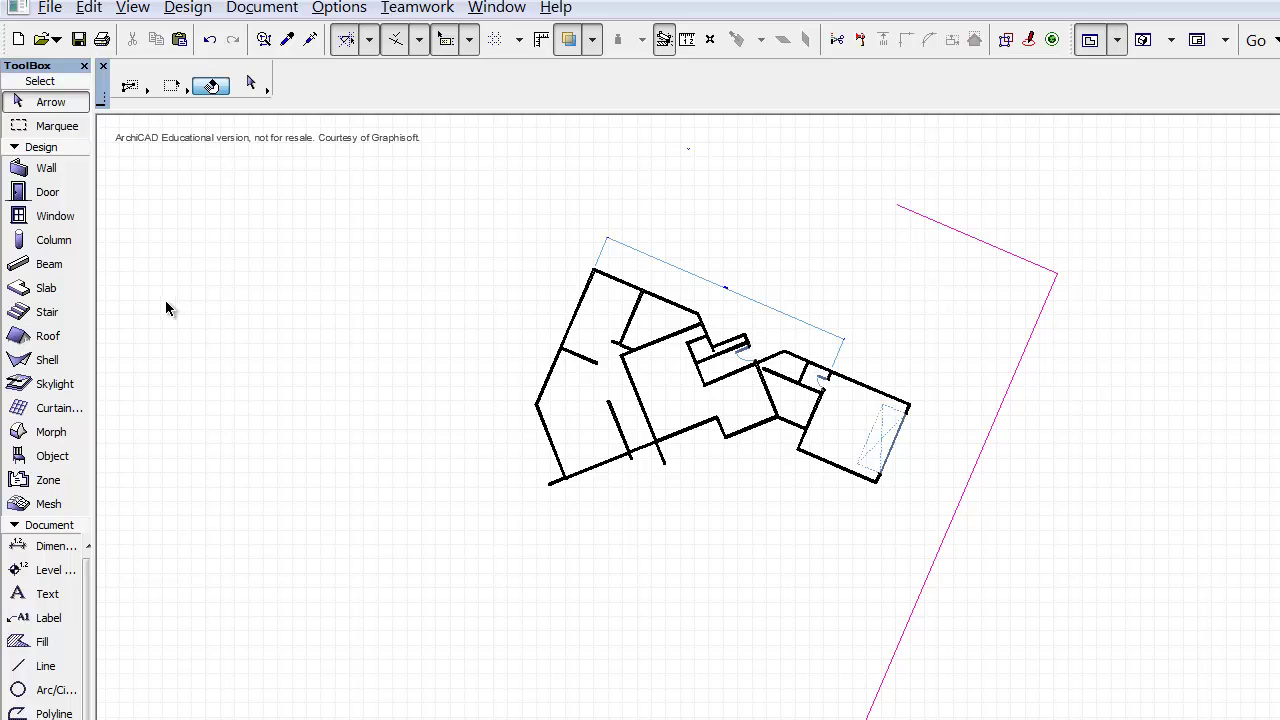
- Merge the model space of the Desktop drawing site1 into the 1st floor plan at an on-screen insertion point, importing all its layers
left_click(49, 8)
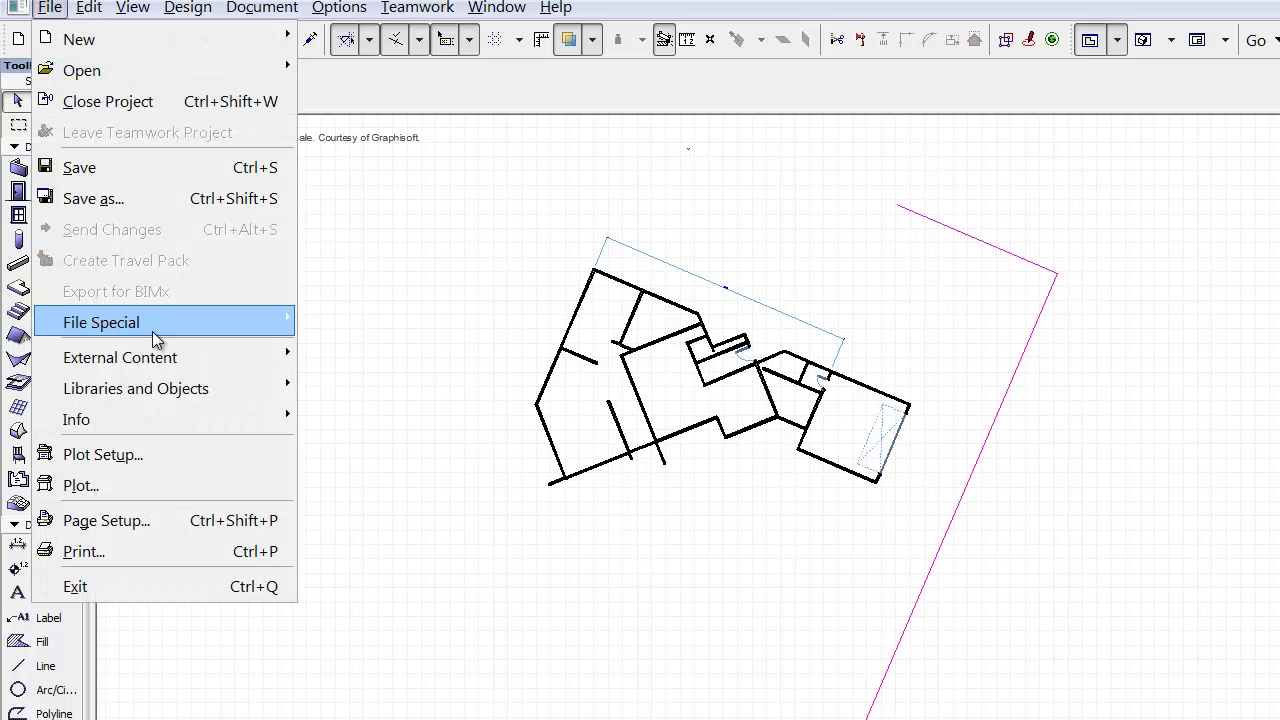
mouse_move(157, 333)
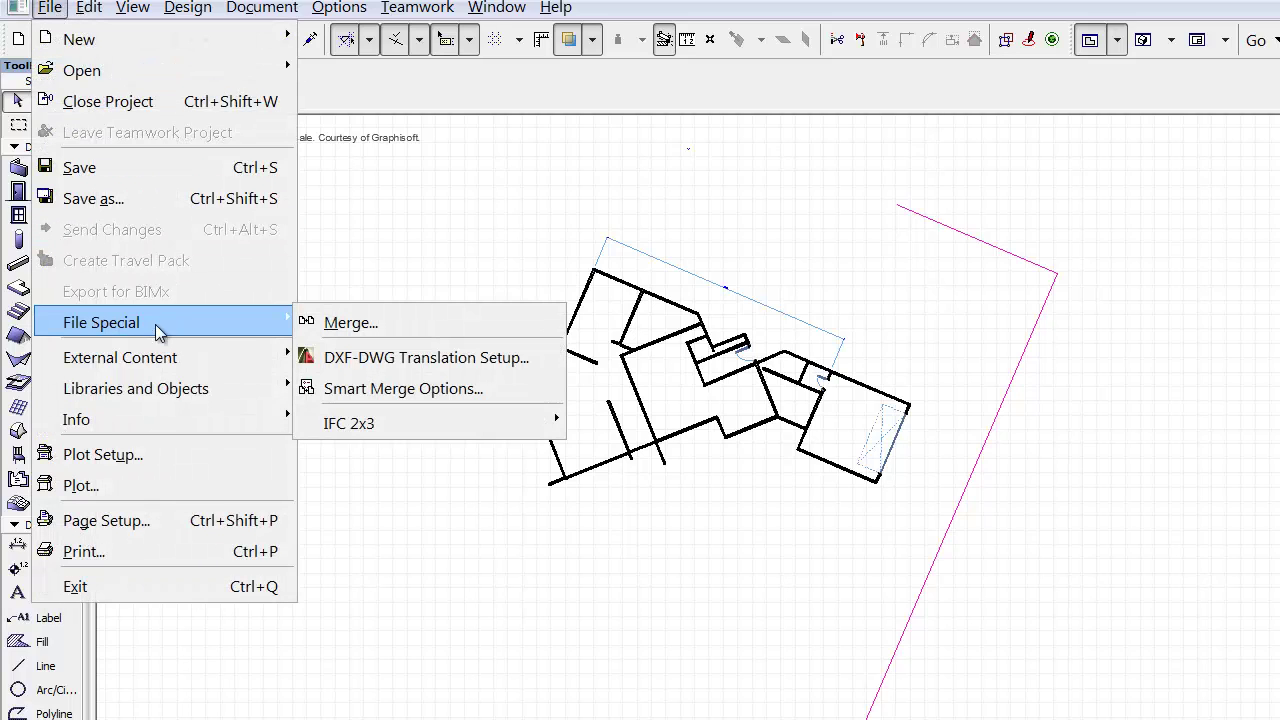
left_click(362, 328)
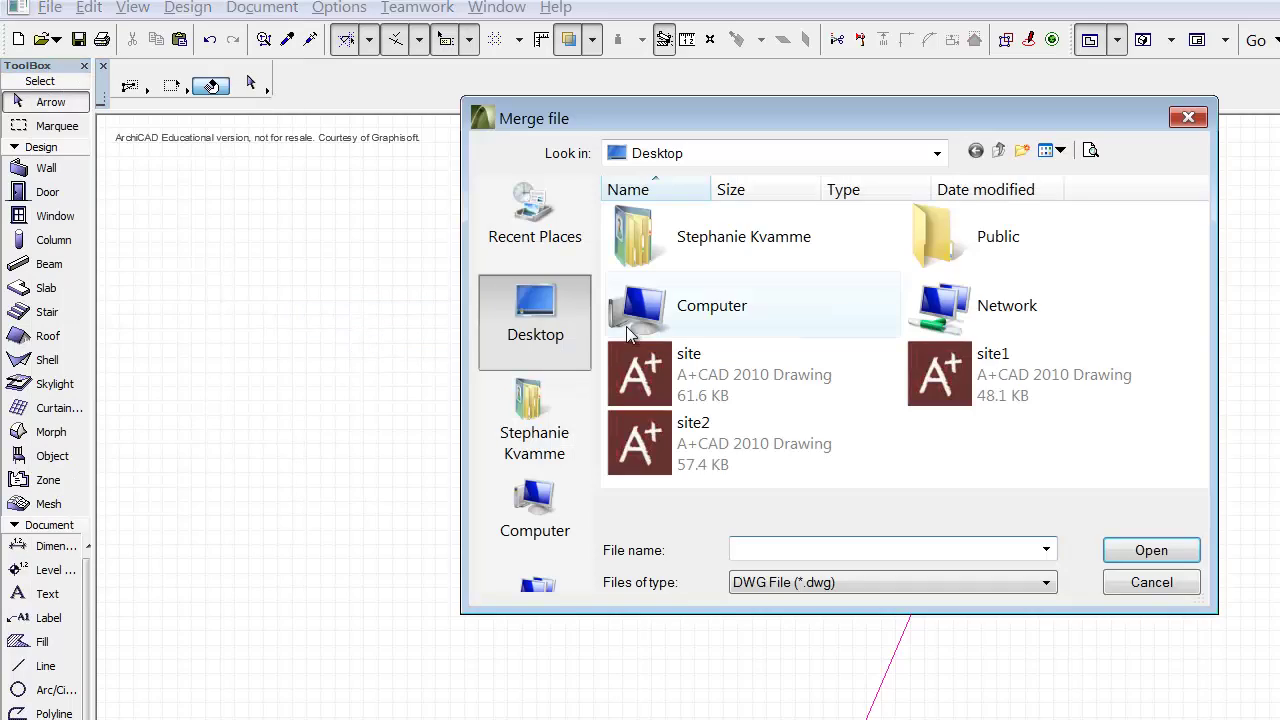
left_click(1010, 375)
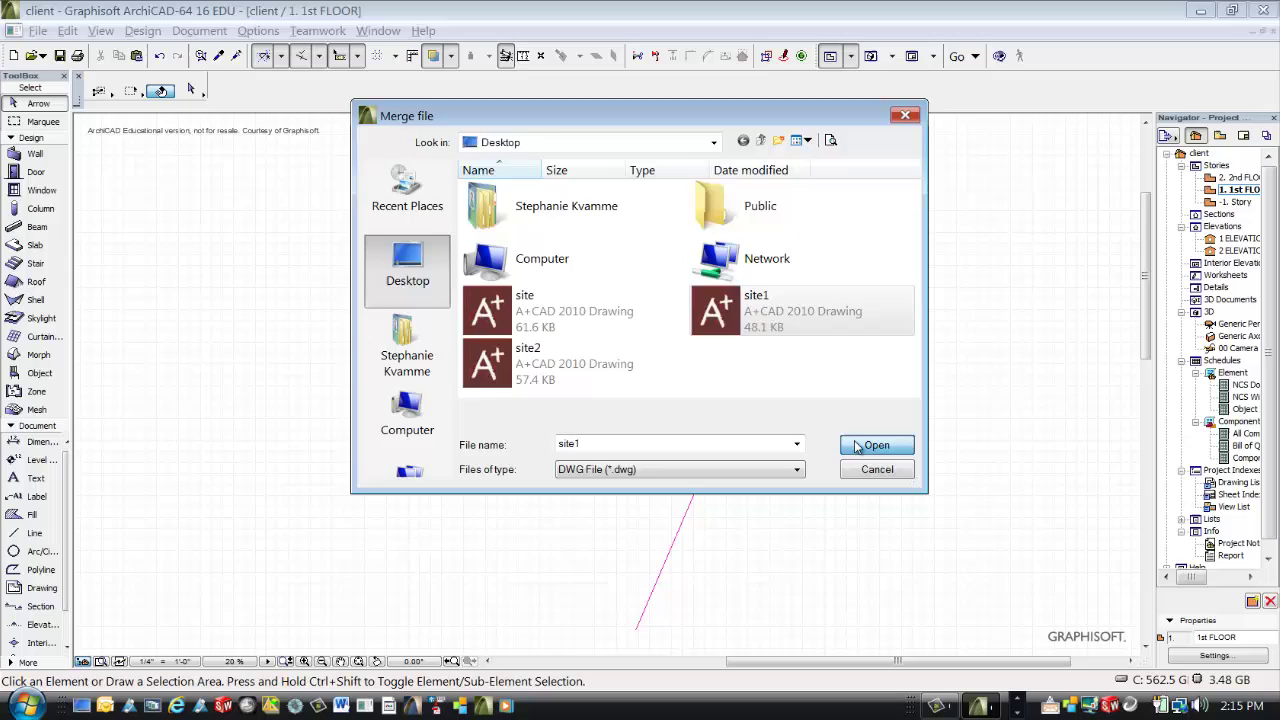
left_click(1145, 550)
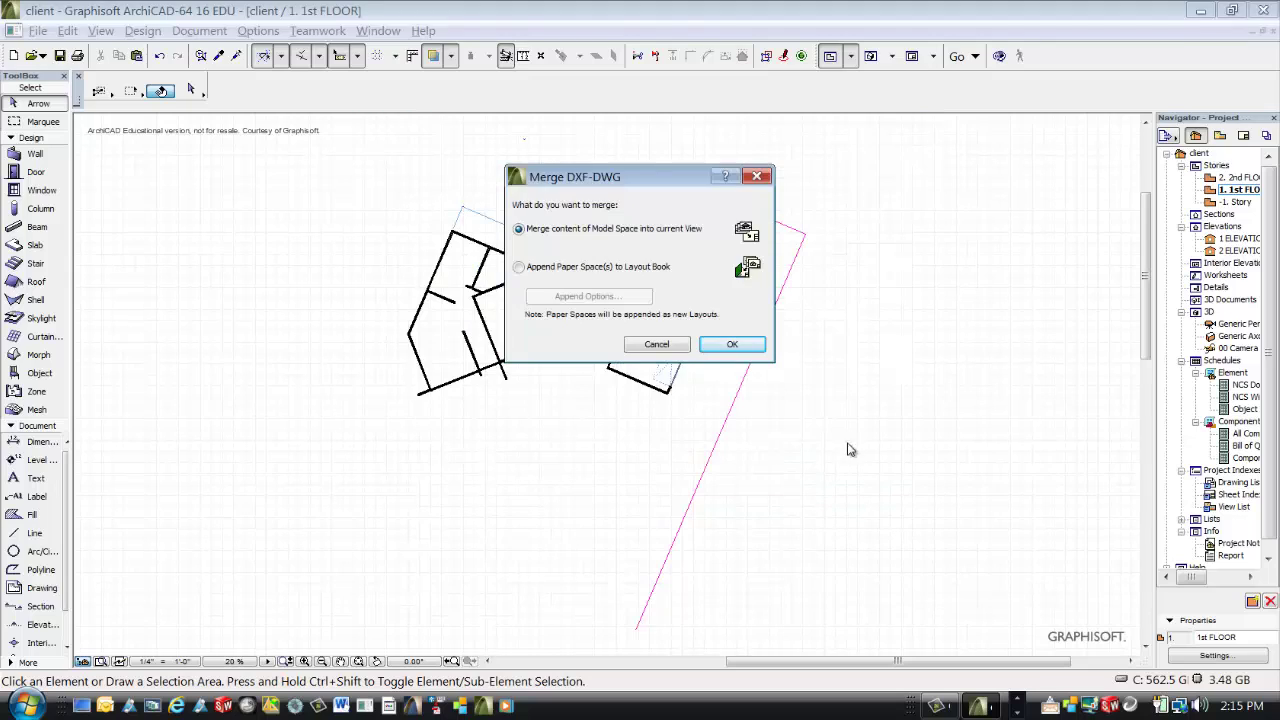
left_click(729, 345)
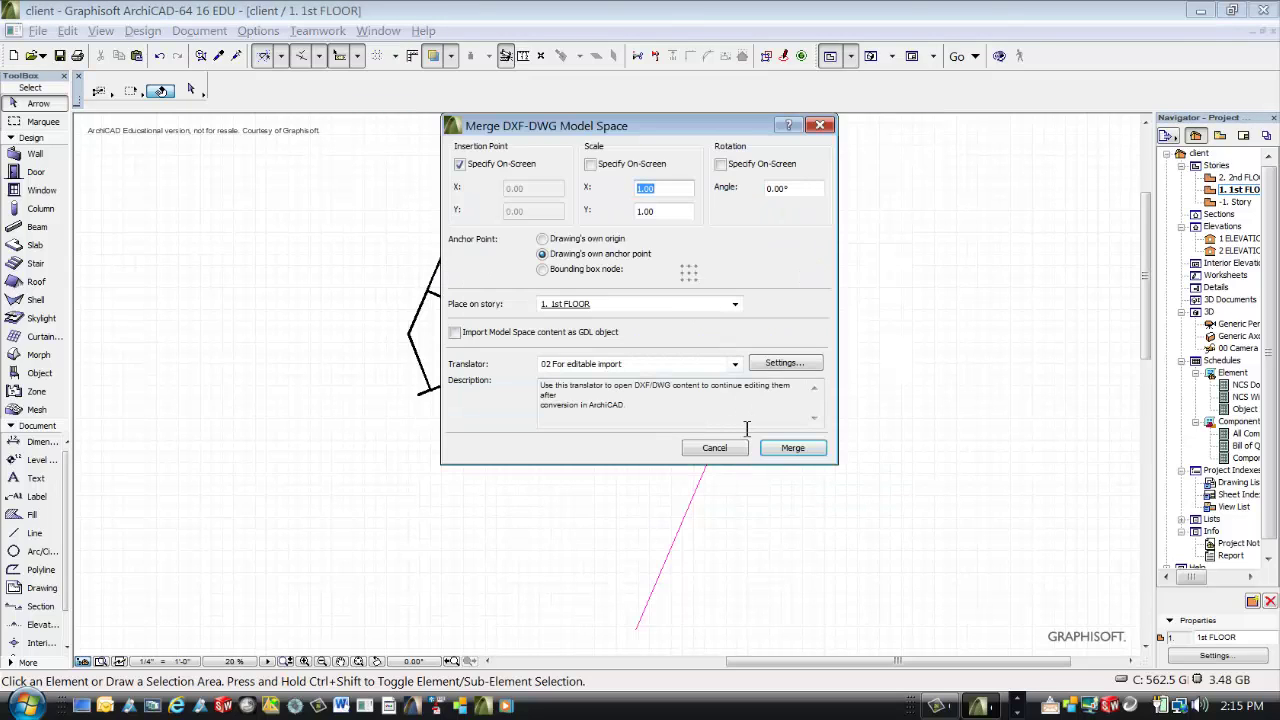
left_click(793, 449)
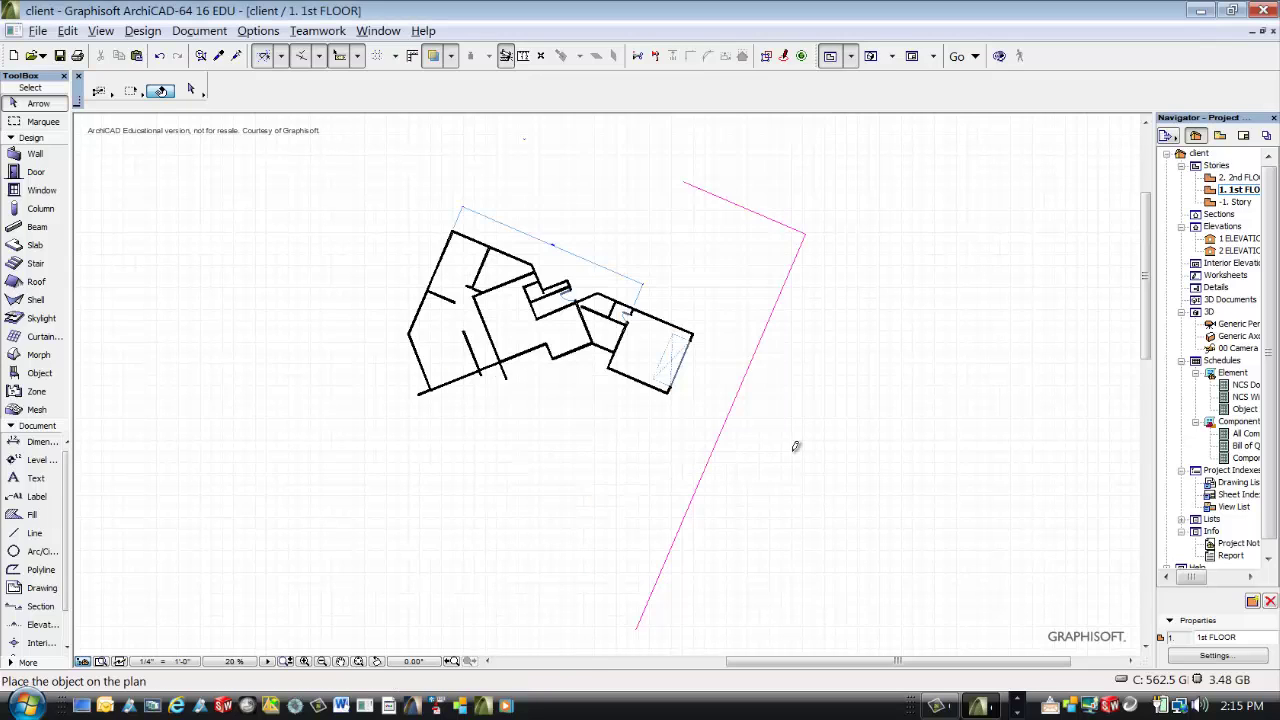
left_click(113, 612)
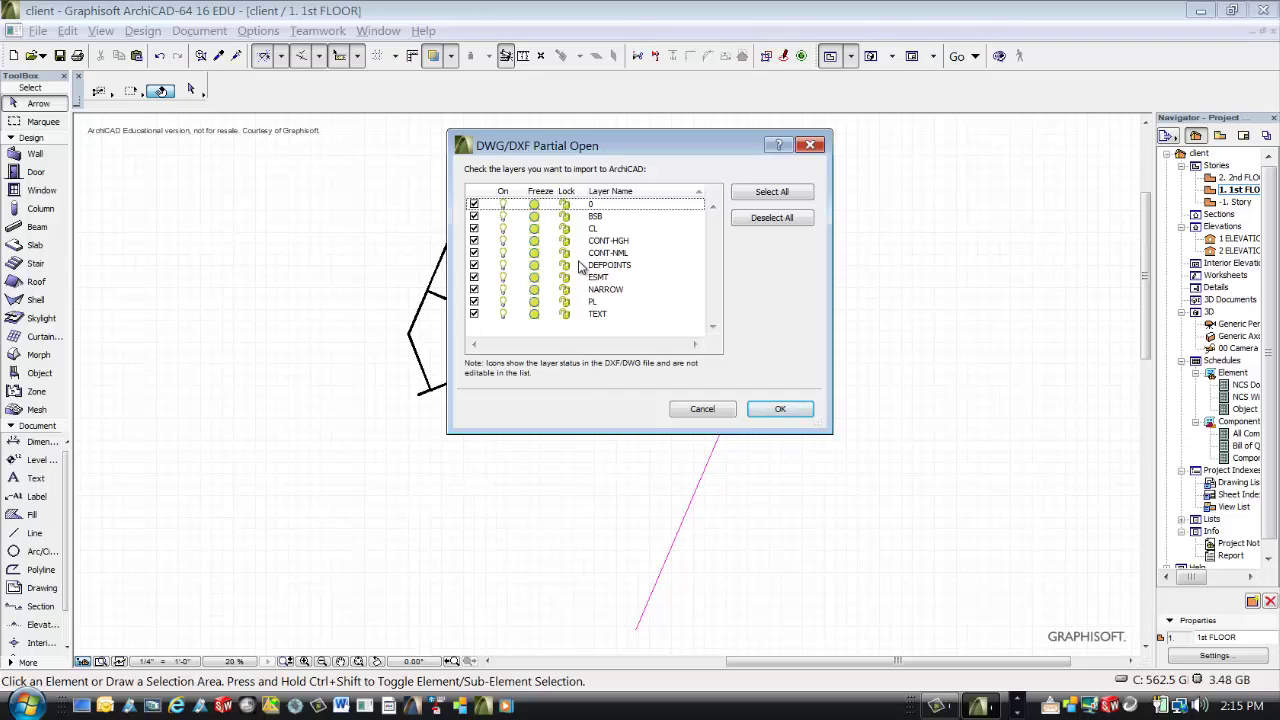
left_click(785, 409)
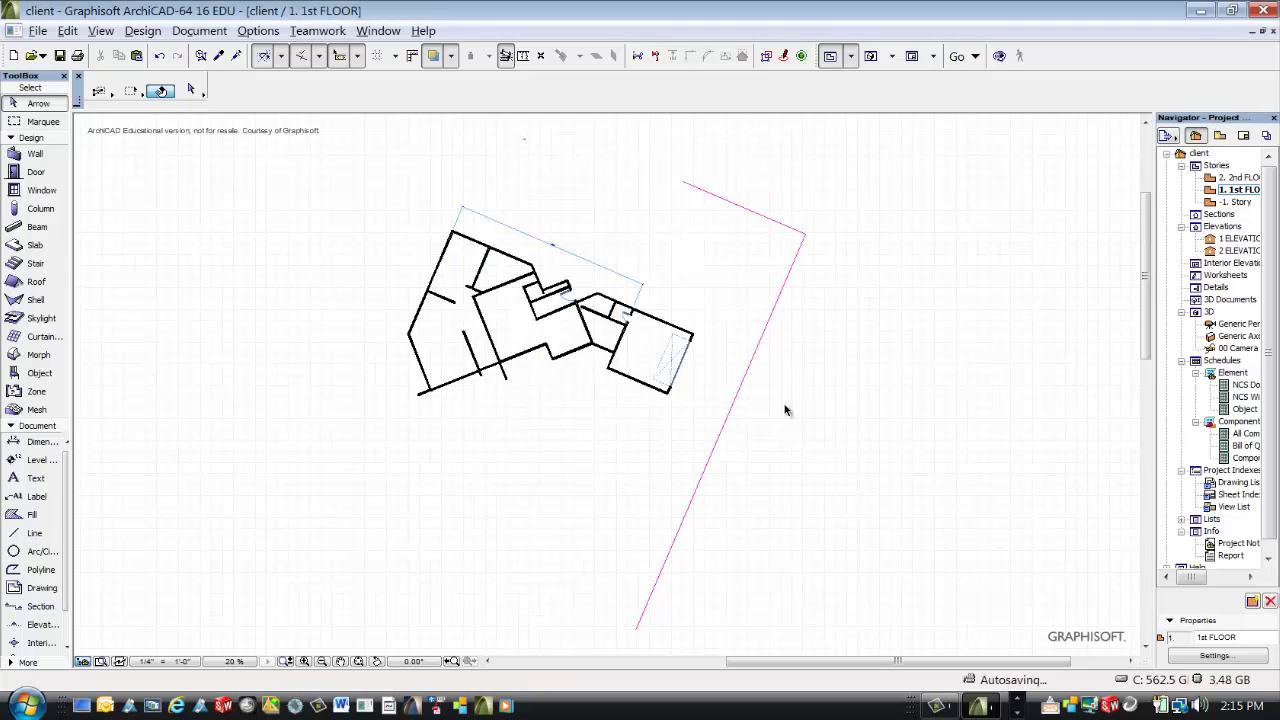
- Select the entire merged site drawing and move it from its distant location to just beside the house plan
left_click(359, 661)
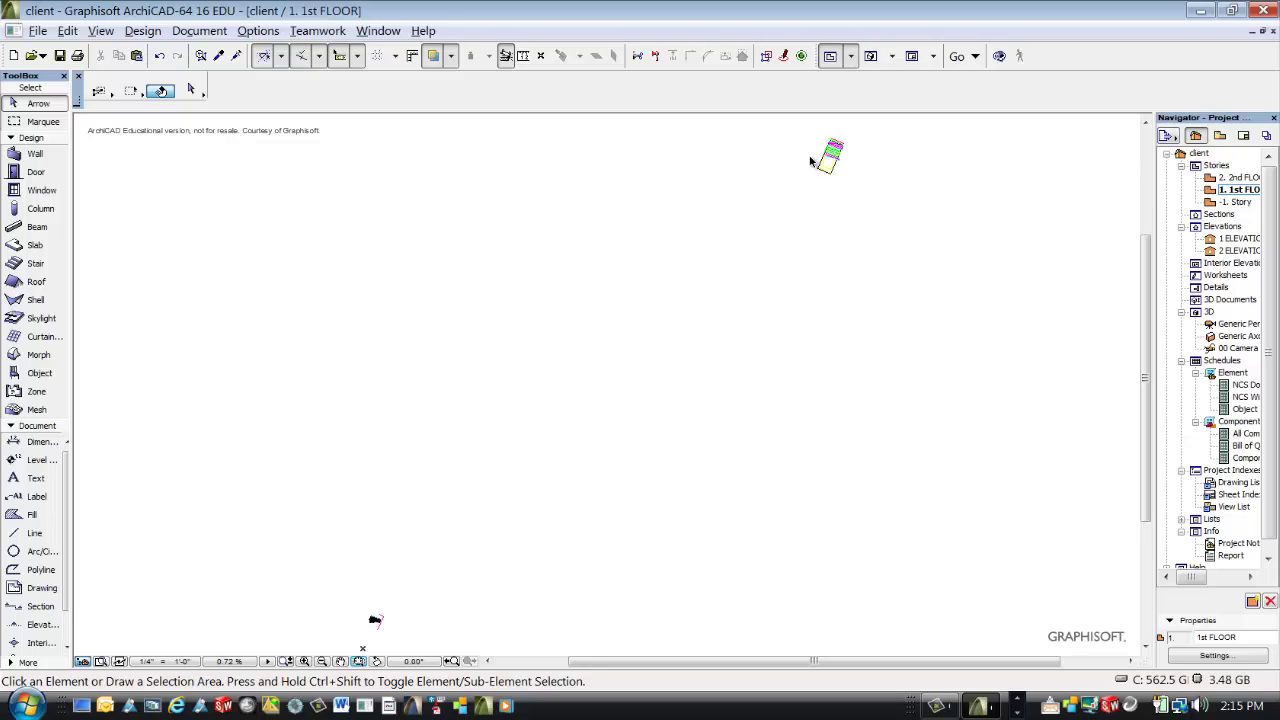
left_click(800, 188)
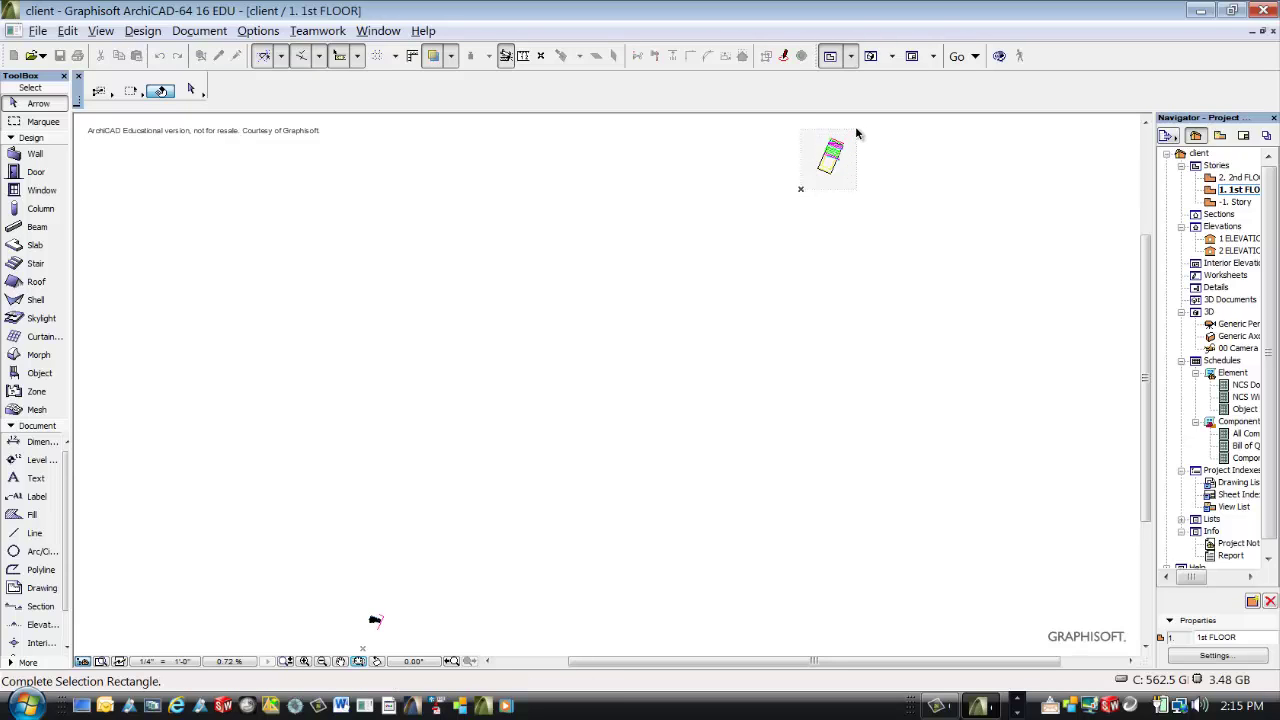
left_click(856, 133)
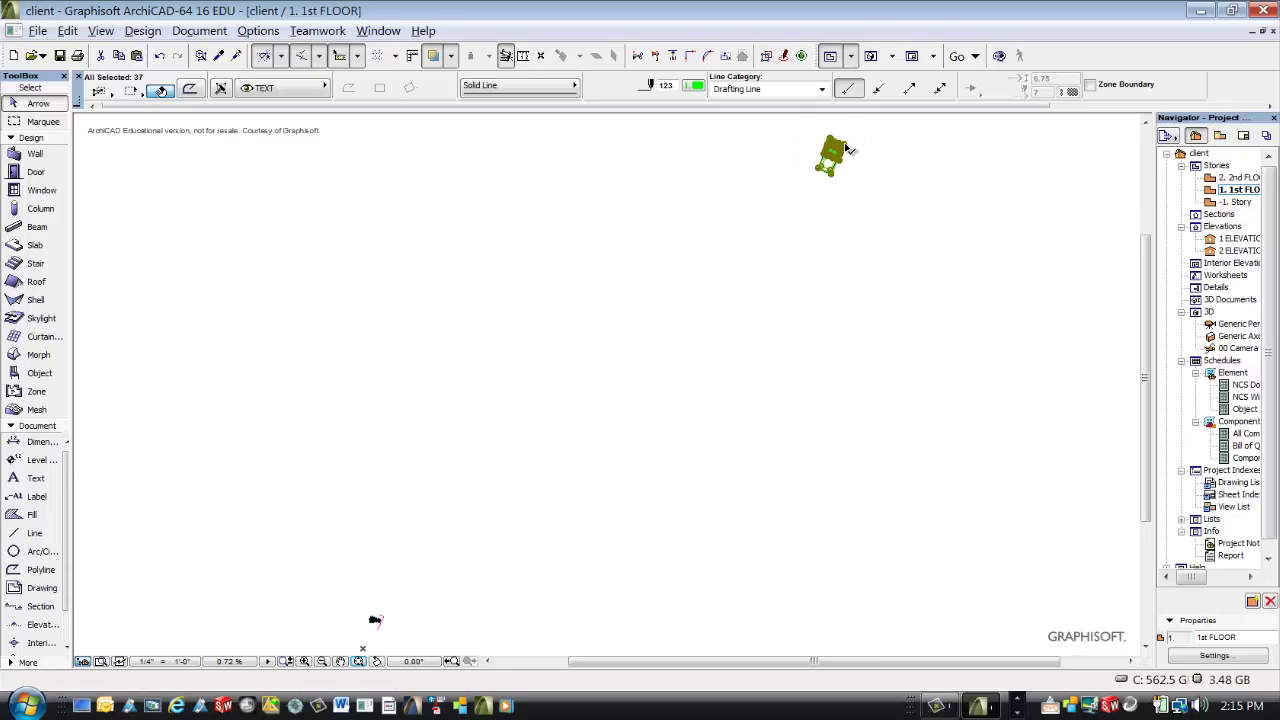
left_click(845, 147)
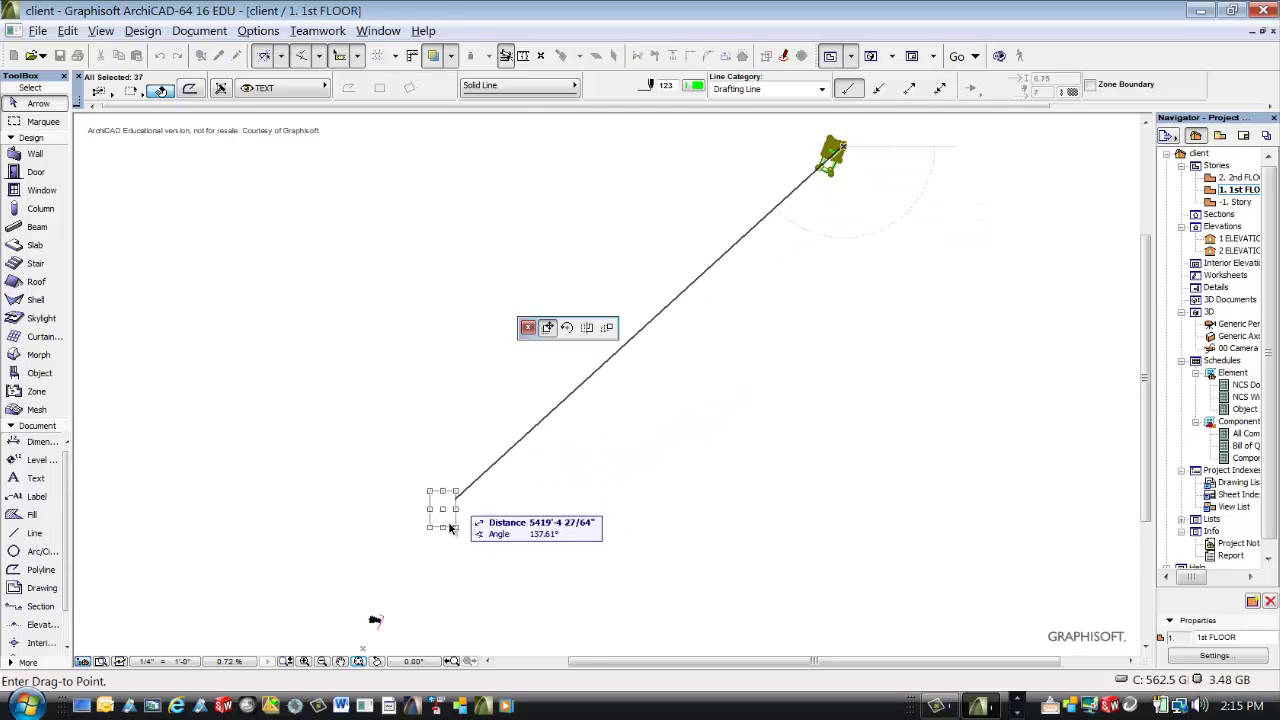
left_click(416, 588)
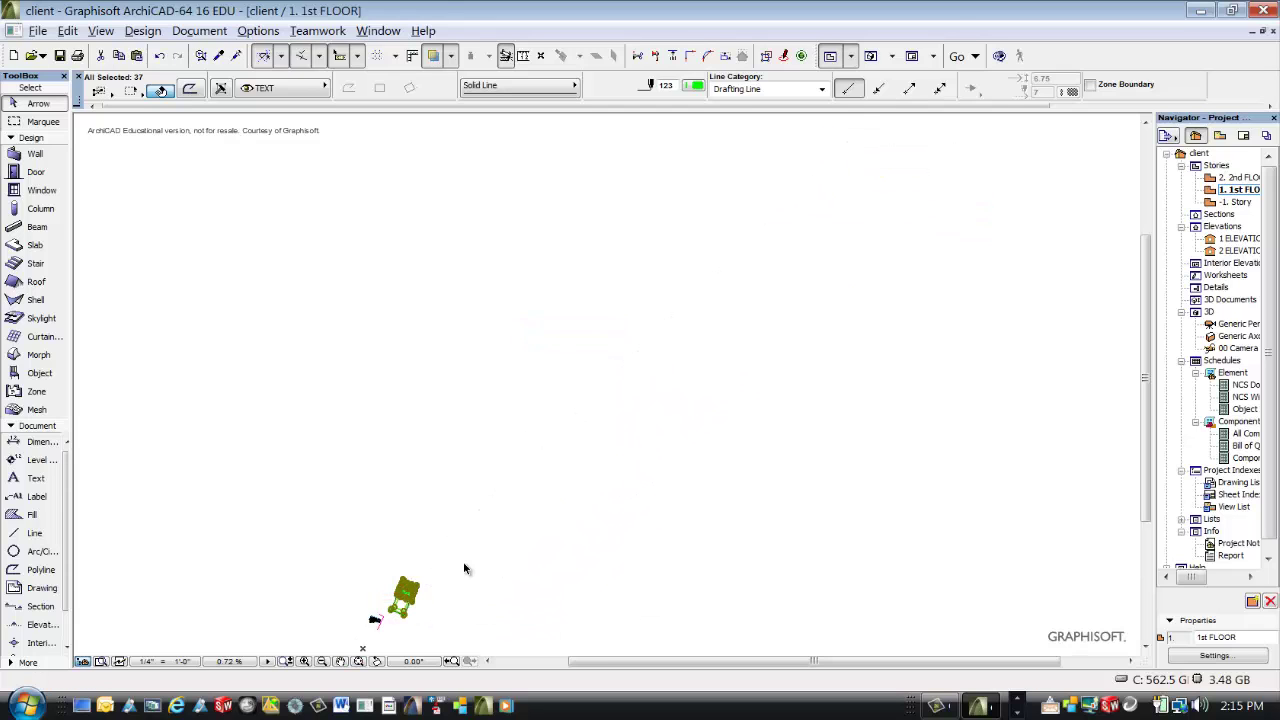
- Move the selected site drawing so its upper-right property corner meets the corner of the magenta boundary line beside the house
left_click(359, 662)
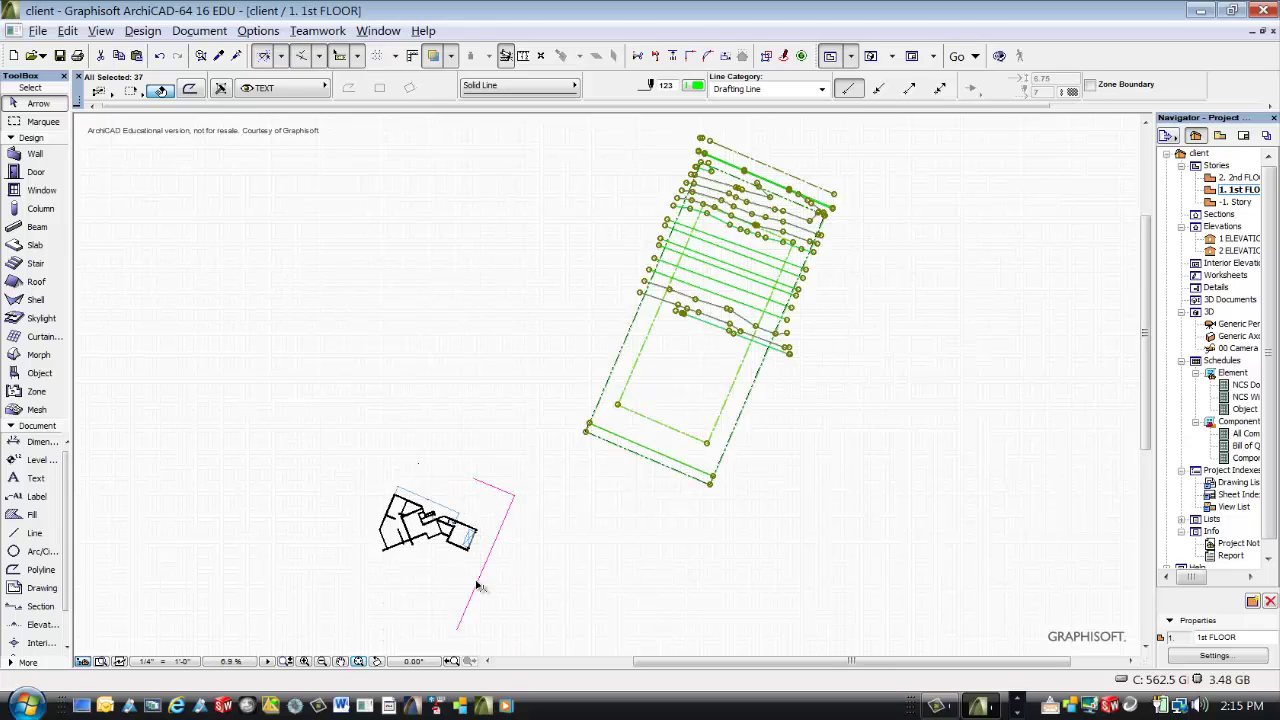
left_click(834, 210)
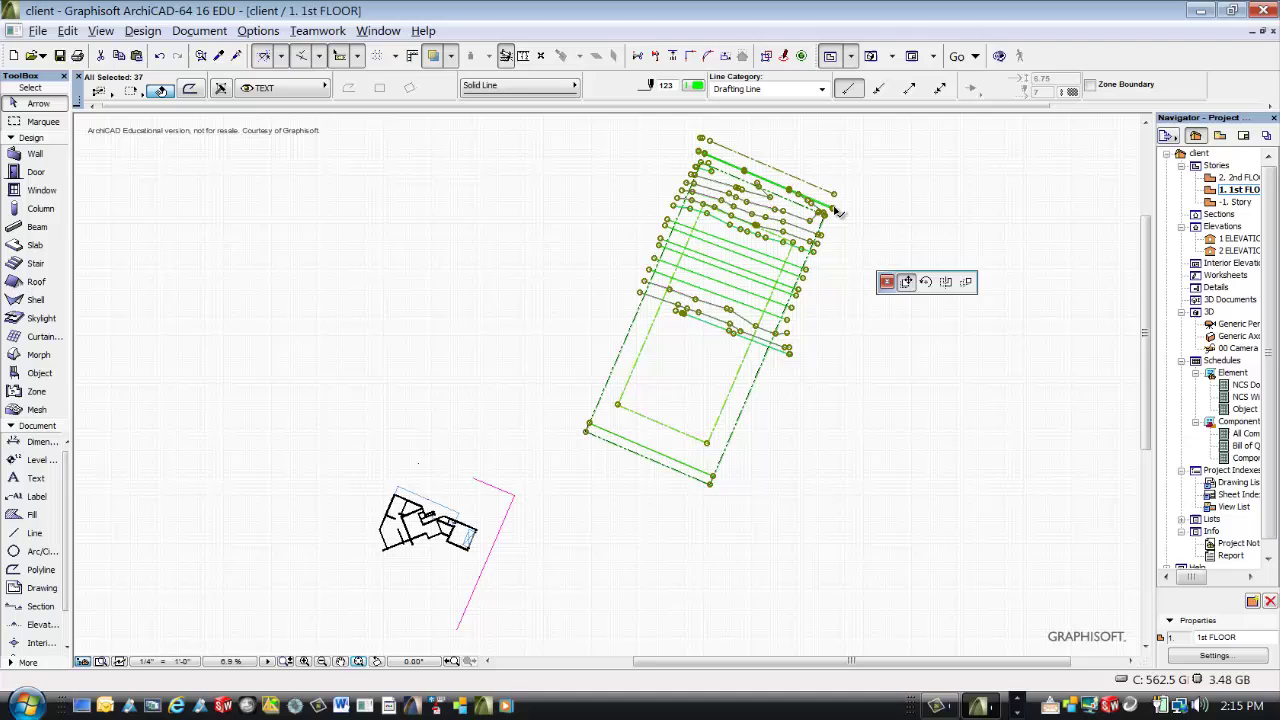
left_click(515, 485)
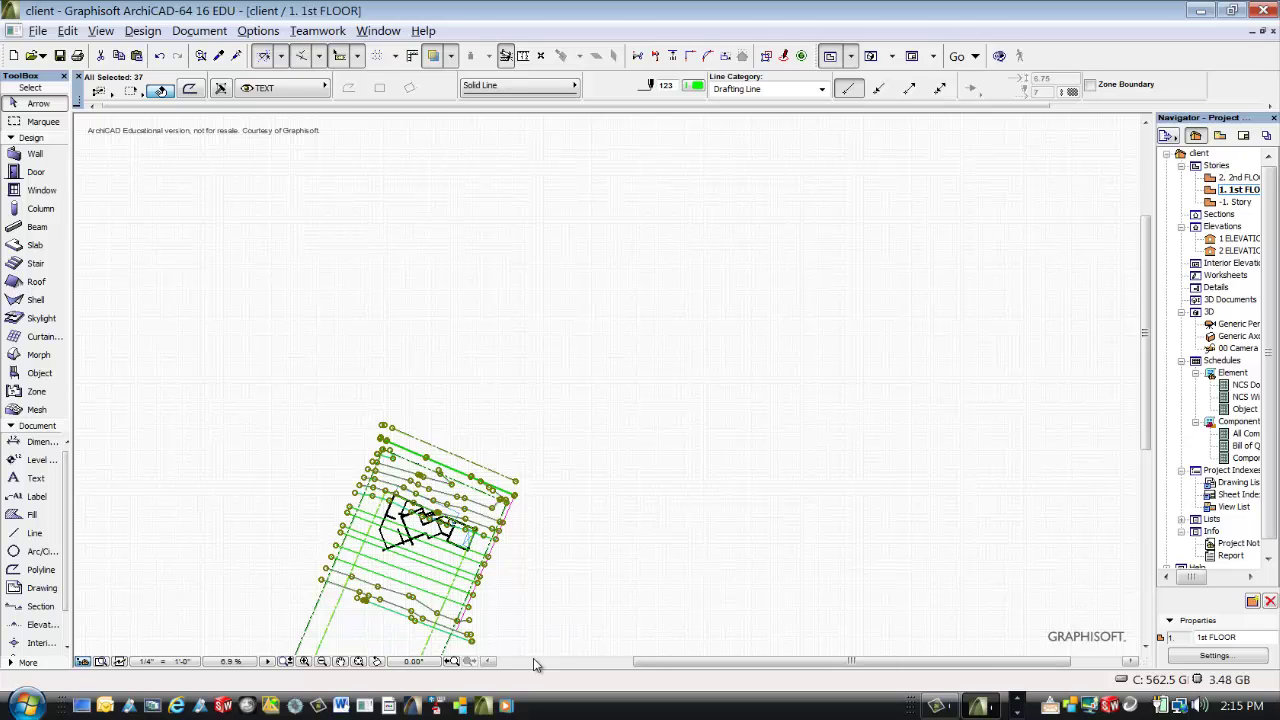
- Check the model in the generic 3D perspective with the site drawing aligned, and return to the 1st floor plan
left_click(357, 664)
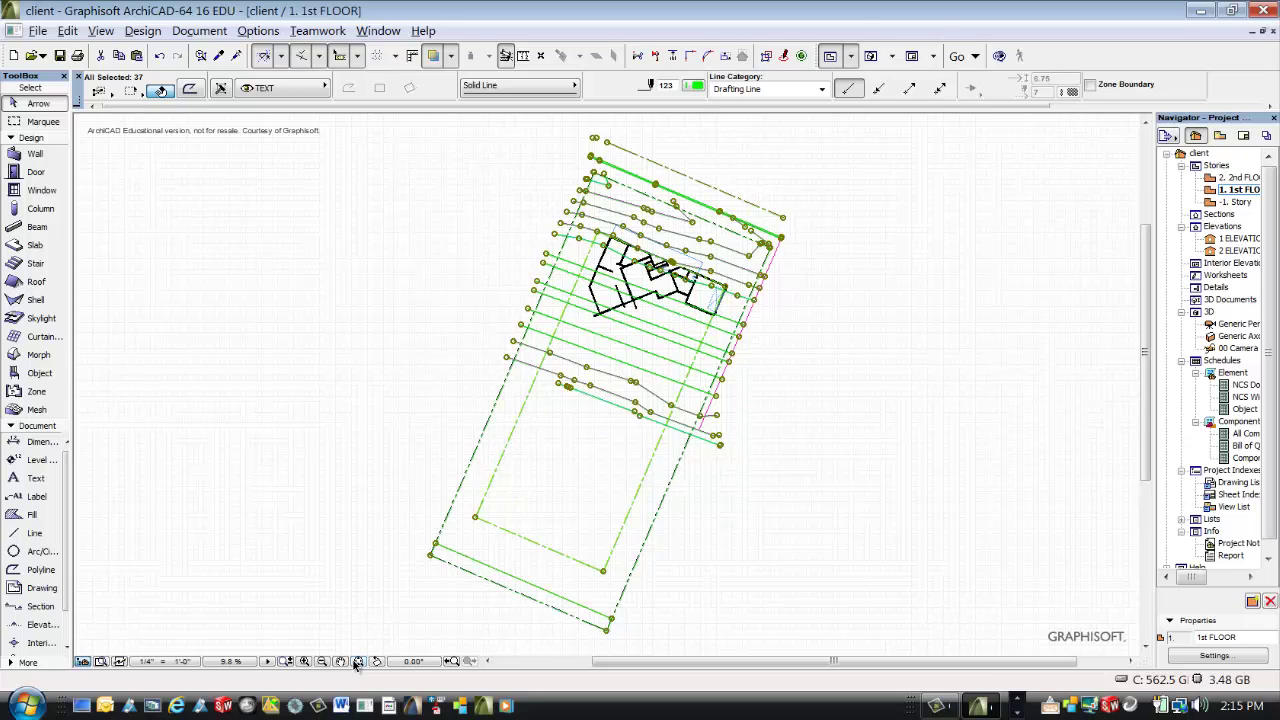
double_click(1220, 325)
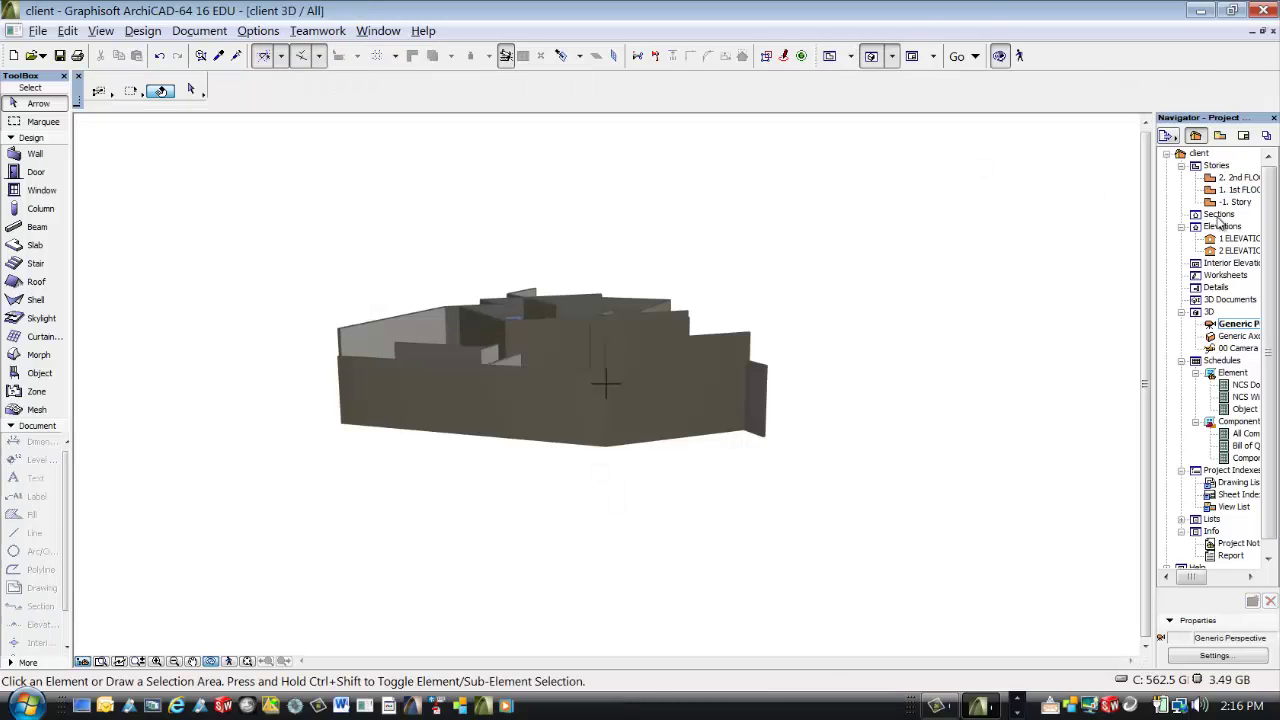
double_click(1222, 190)
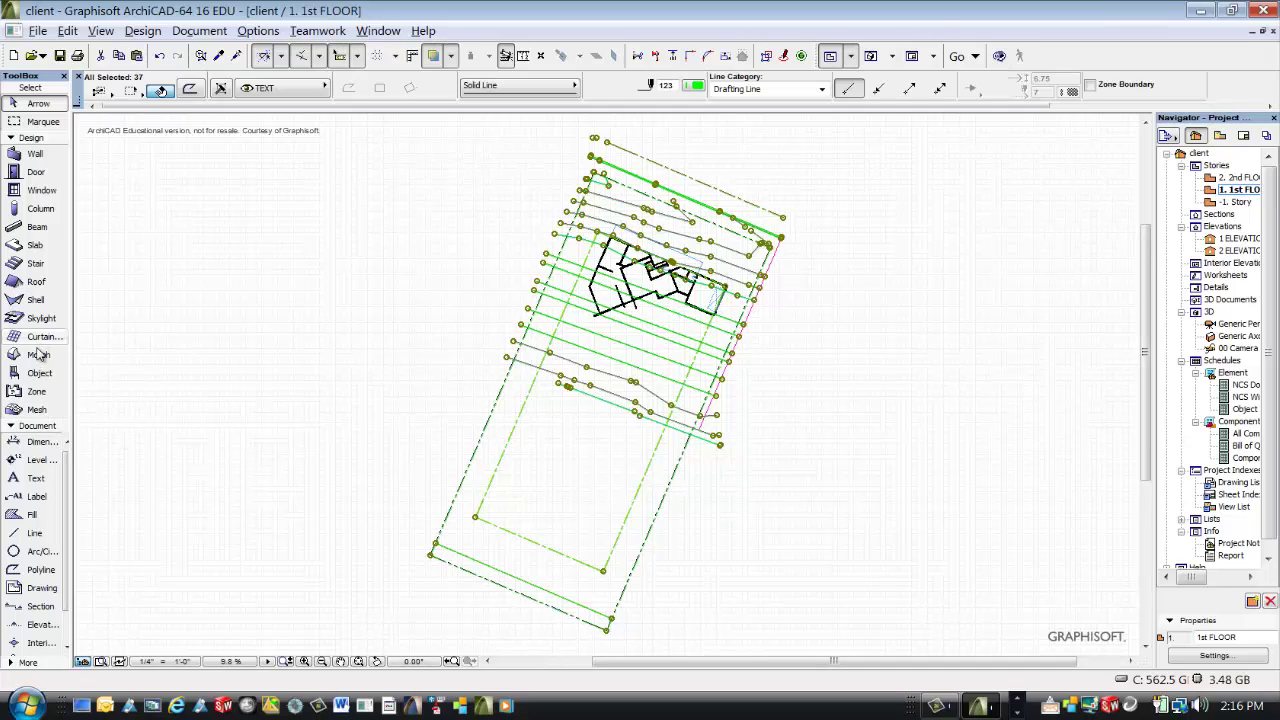
- Set the Mesh tool defaults to a 50' solid with all ridges smooth on layer L-SITE, and deselect the site drawing
left_click(35, 411)
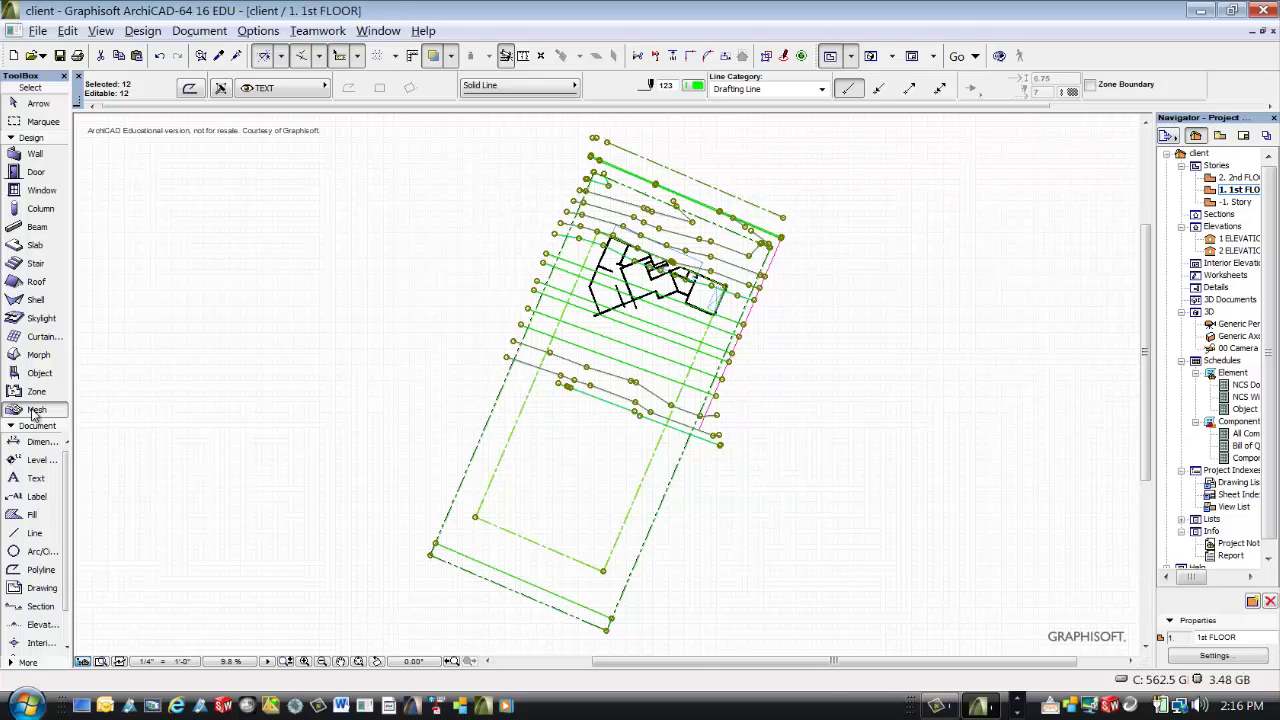
double_click(35, 411)
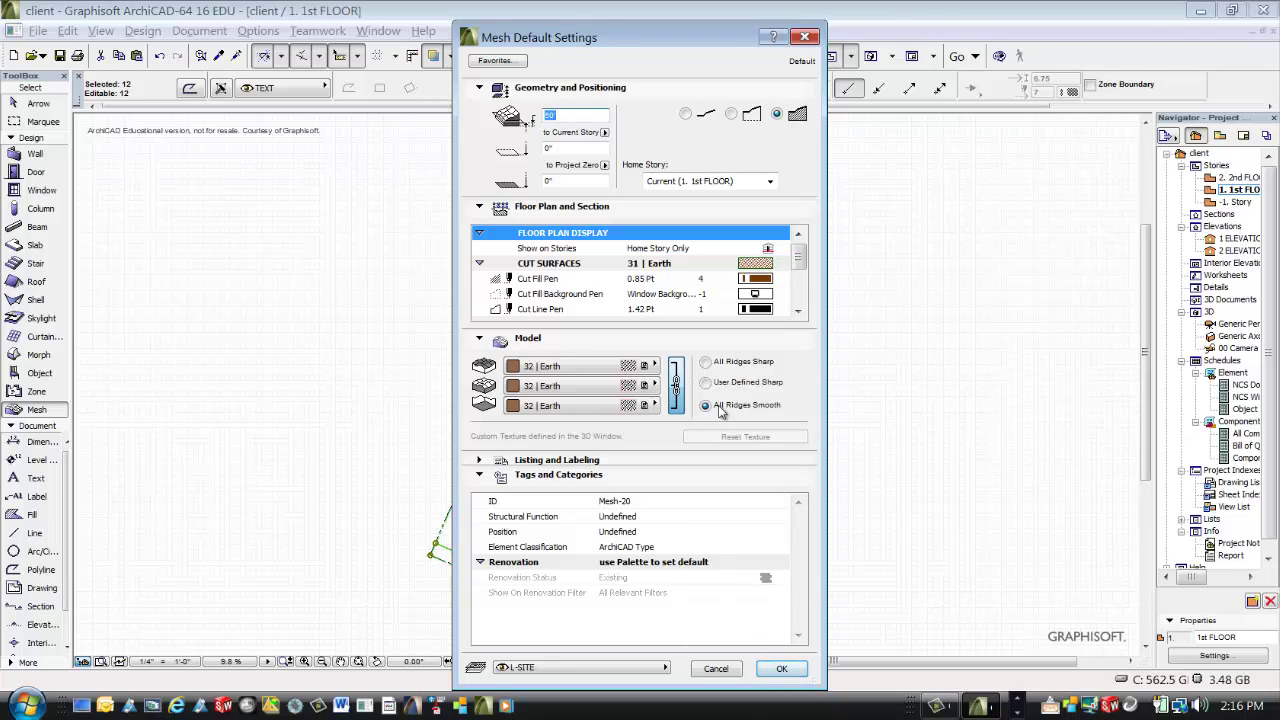
left_click(783, 669)
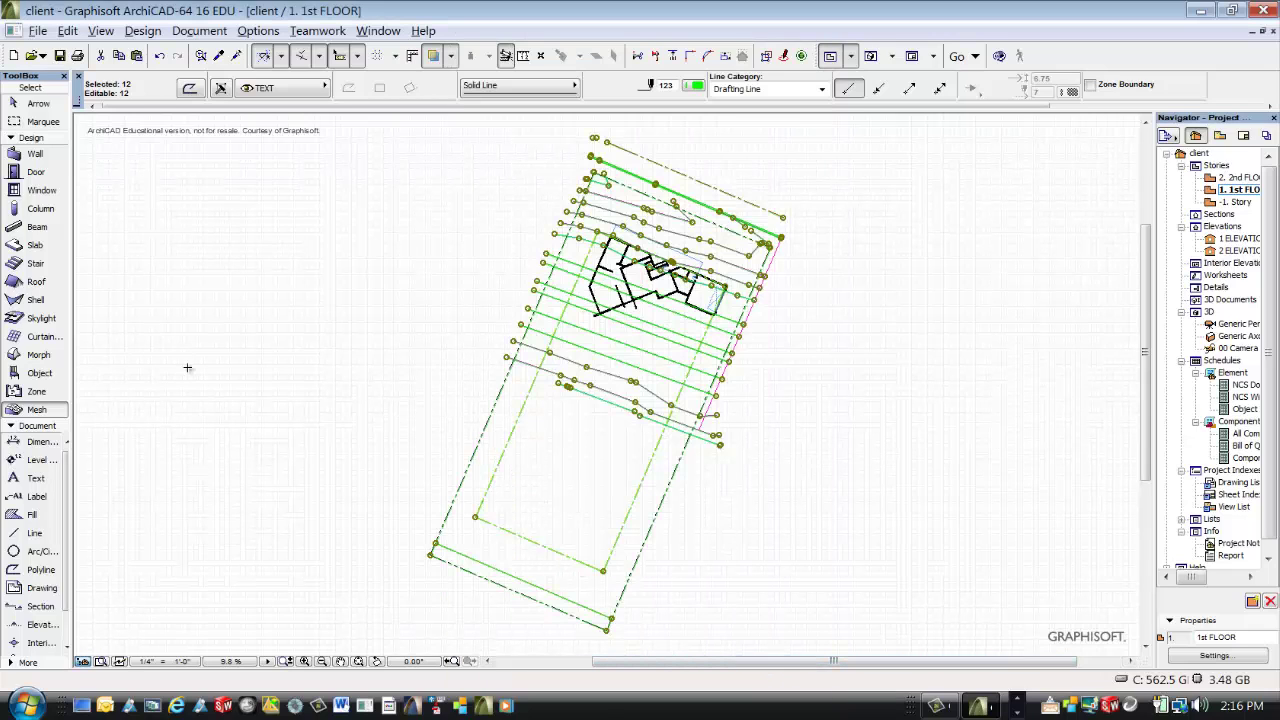
double_click(36, 410)
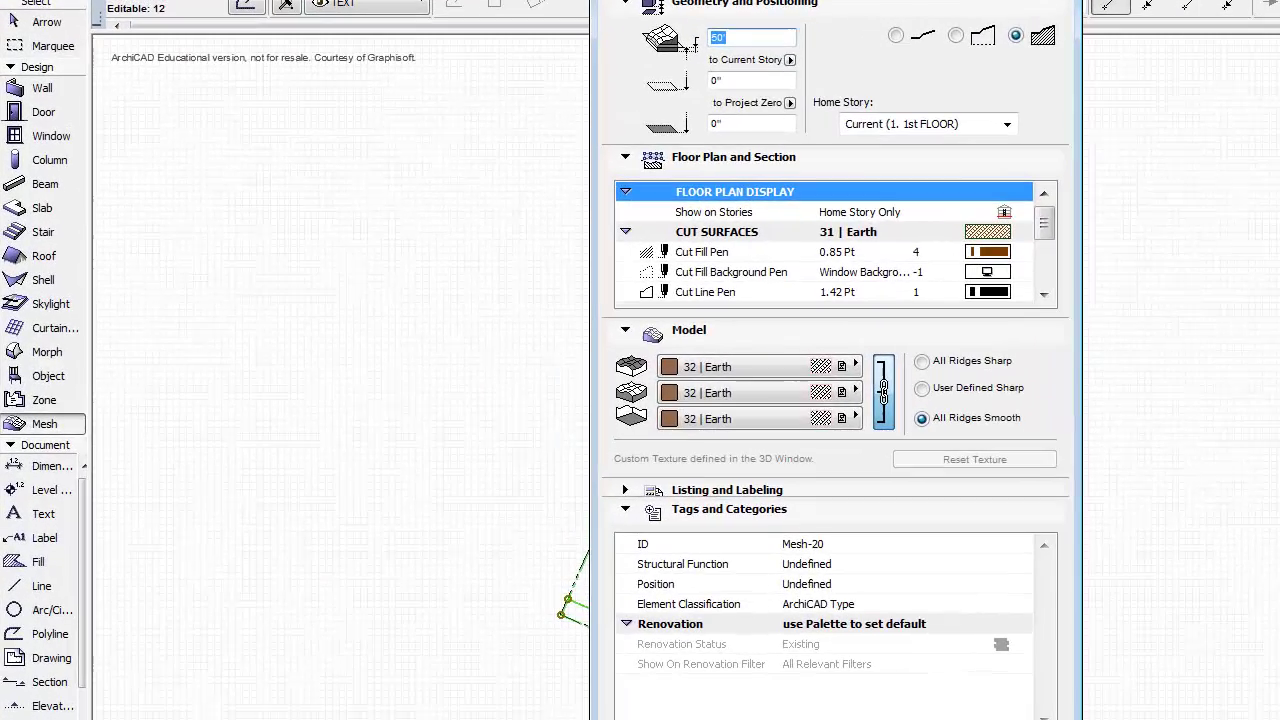
key("Escape")
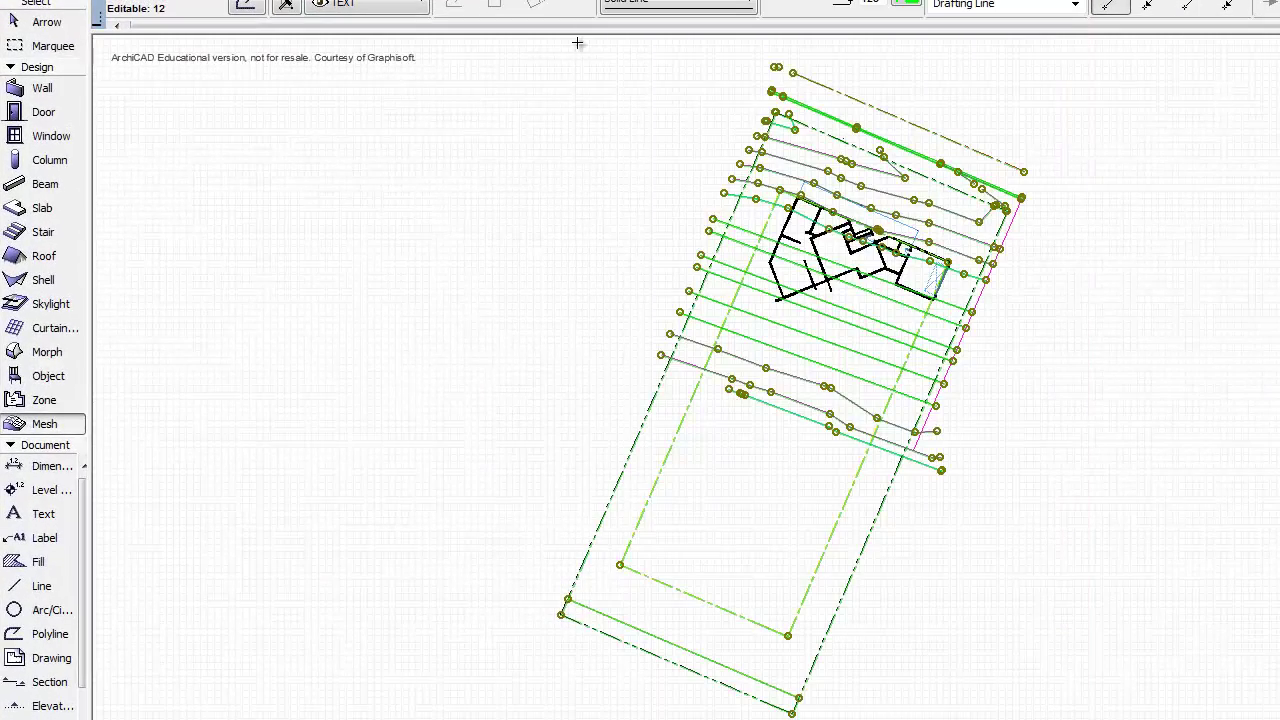
key("Escape")
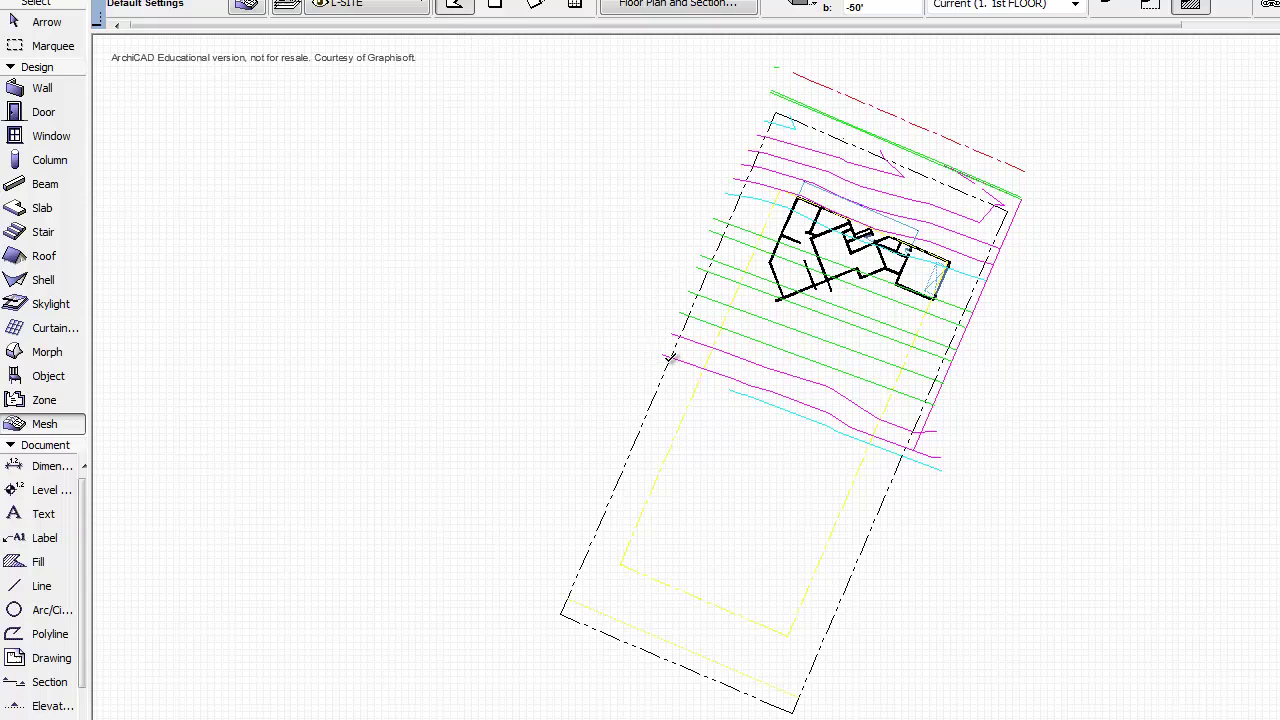
- Draw a four-cornered mesh over the contoured upper part of the property, from its upper boundary corners down to just below the lowest contours
left_click(668, 362)
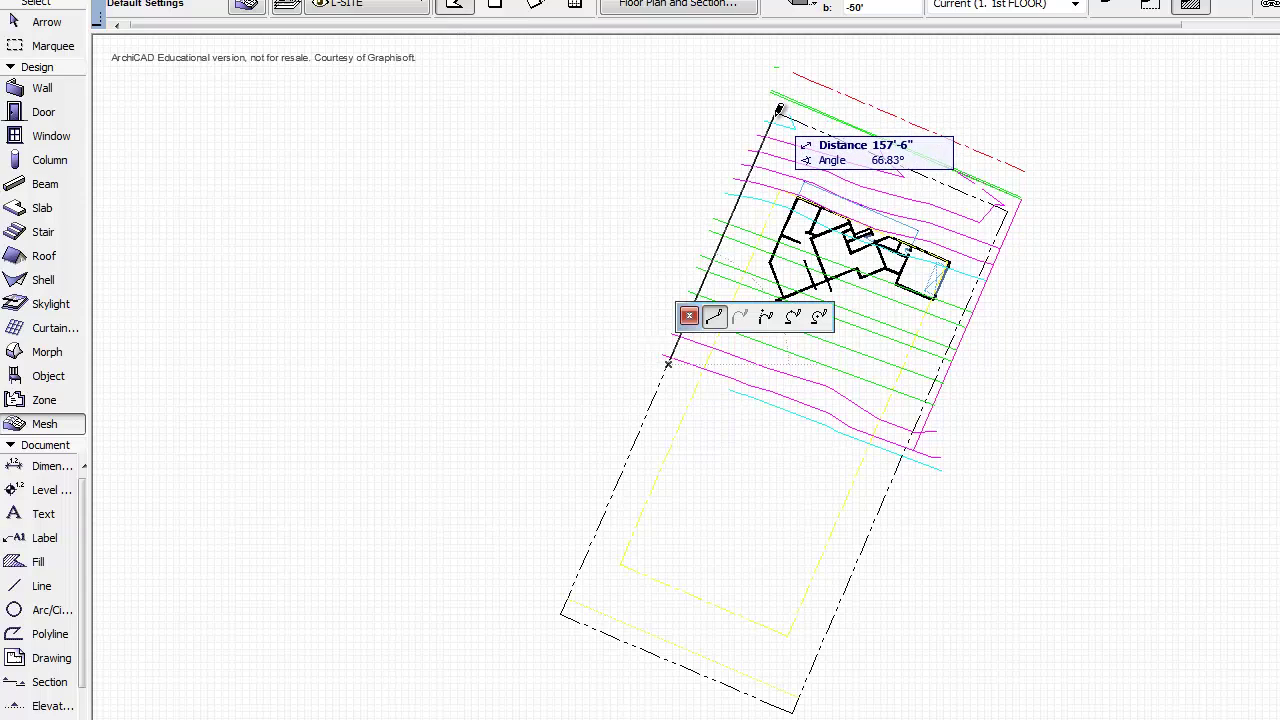
left_click(780, 108)
left_click(1017, 199)
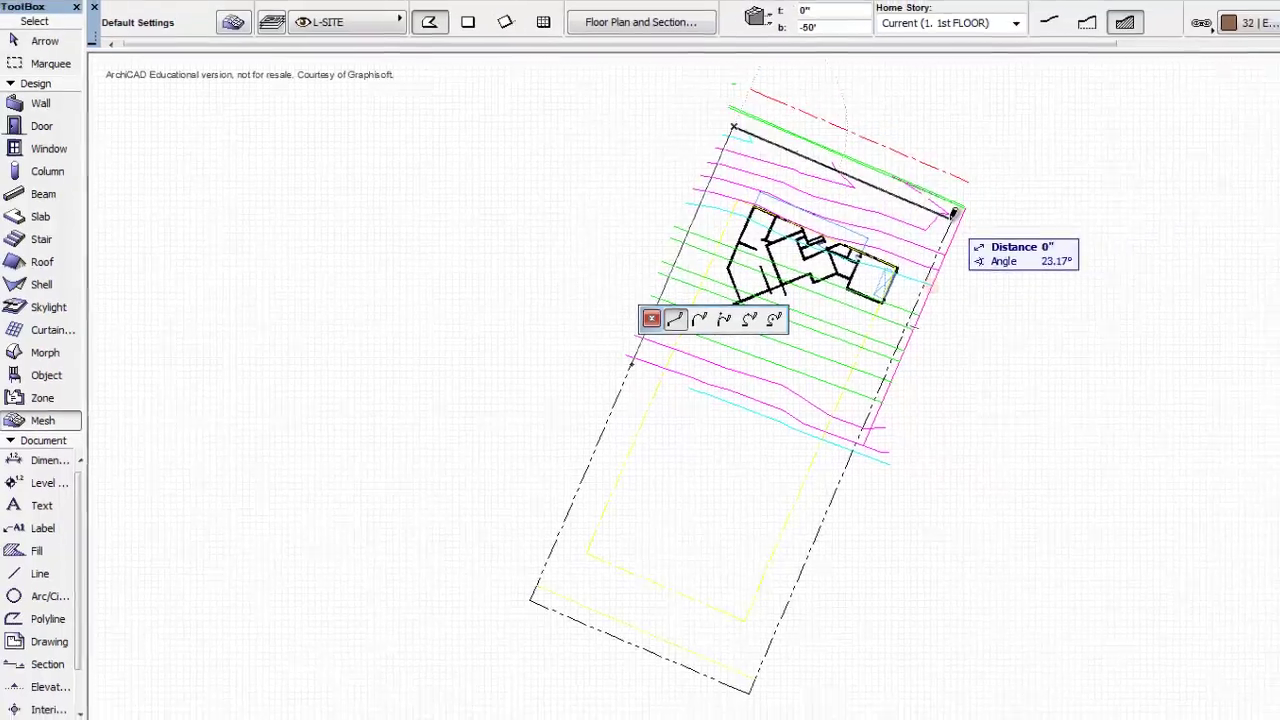
left_click(847, 462)
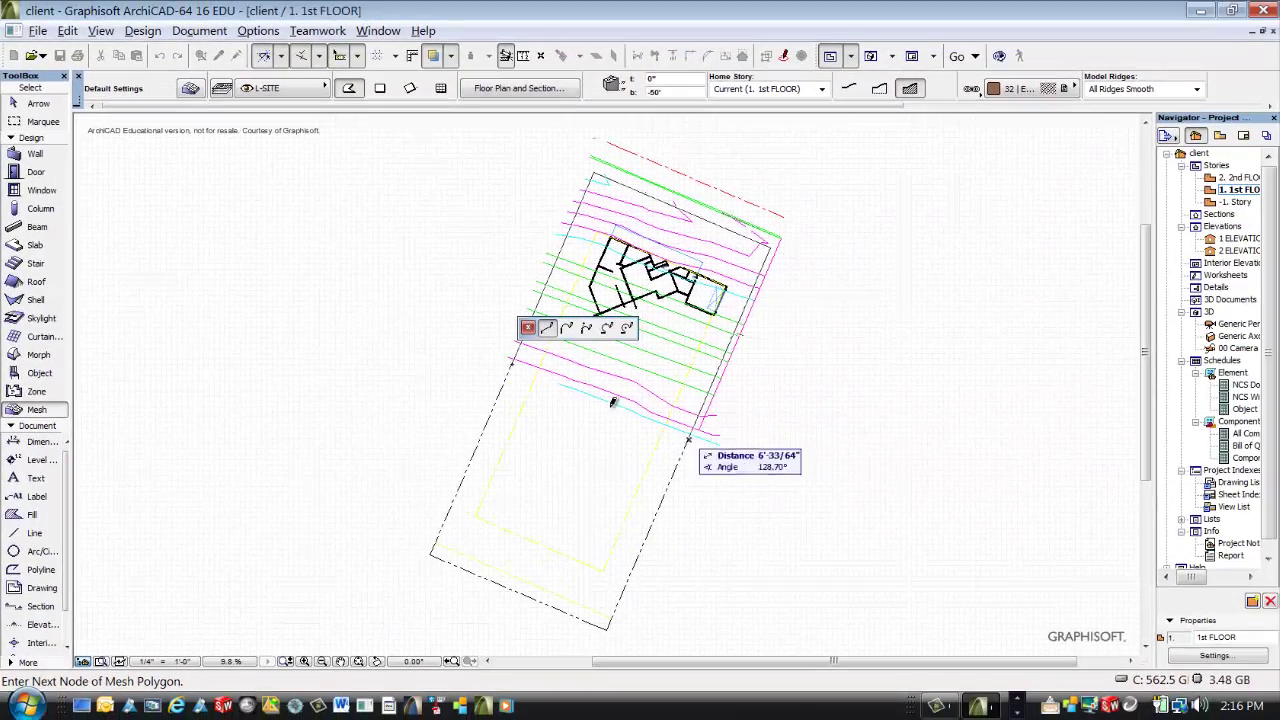
double_click(516, 362)
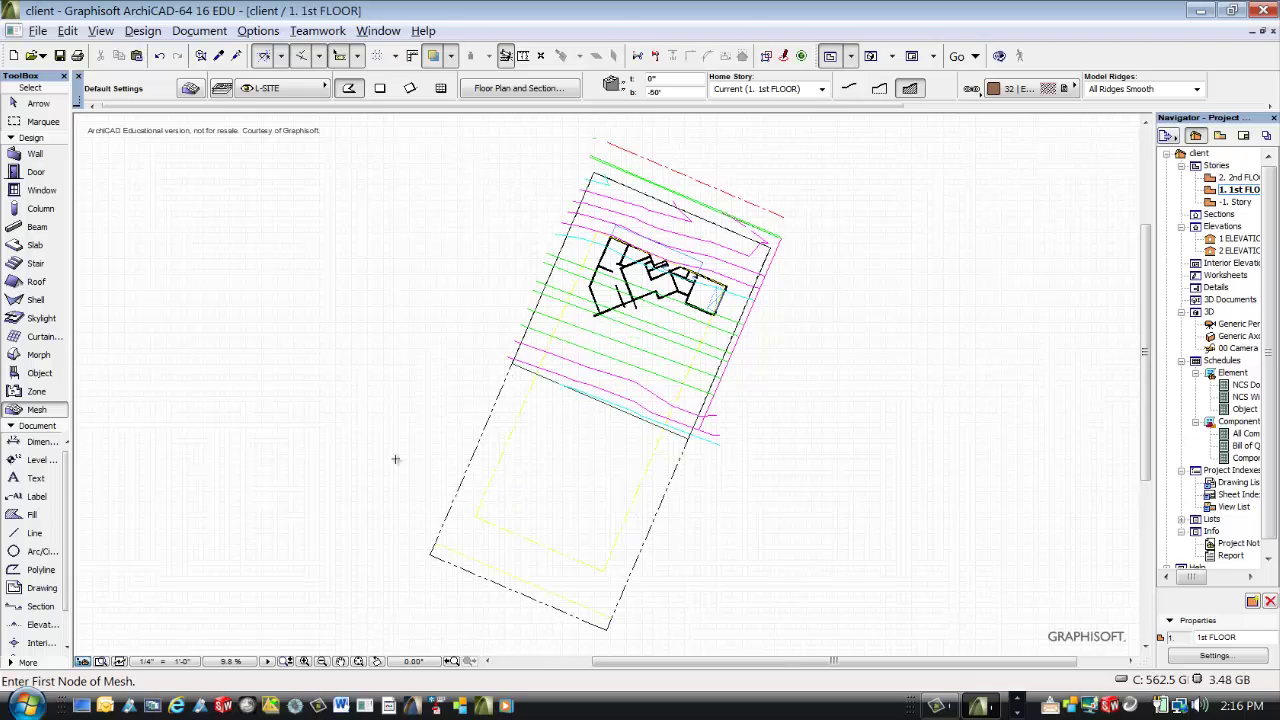
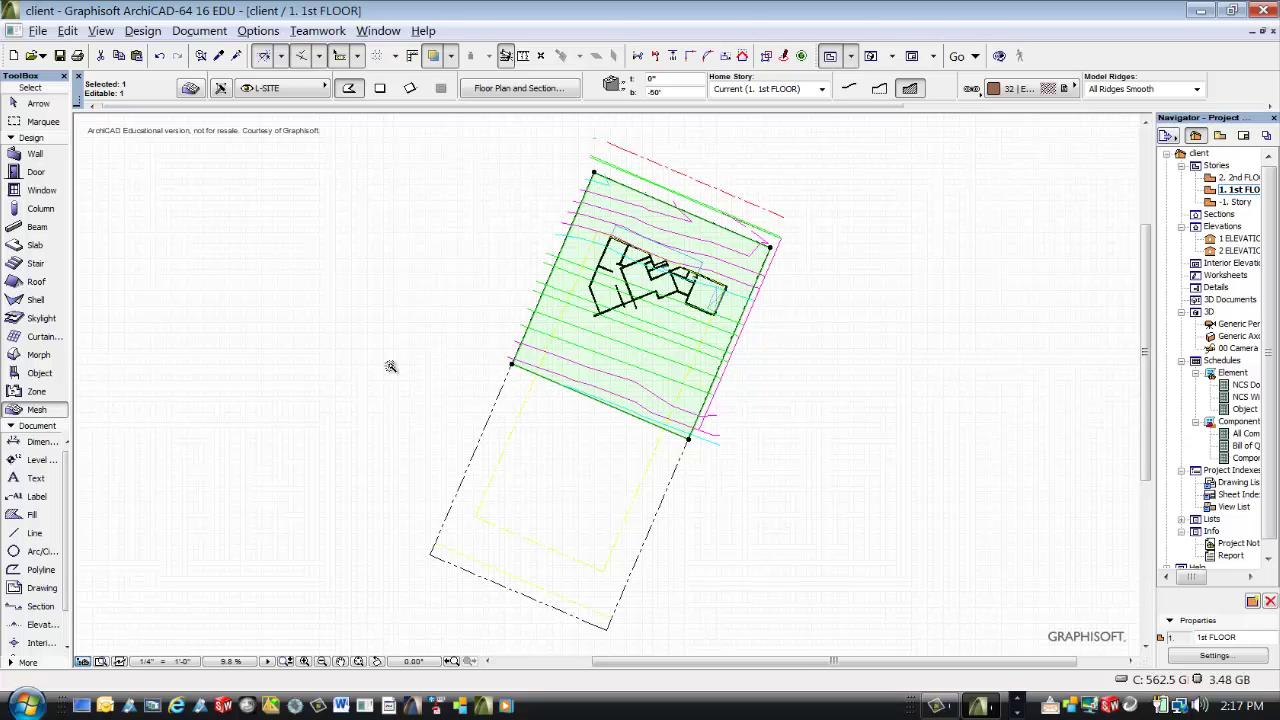
- Add the short cyan corner line and the upper magenta contours above the house as mesh points, using Fit to User Ridges
left_click(596, 177)
left_click(679, 294)
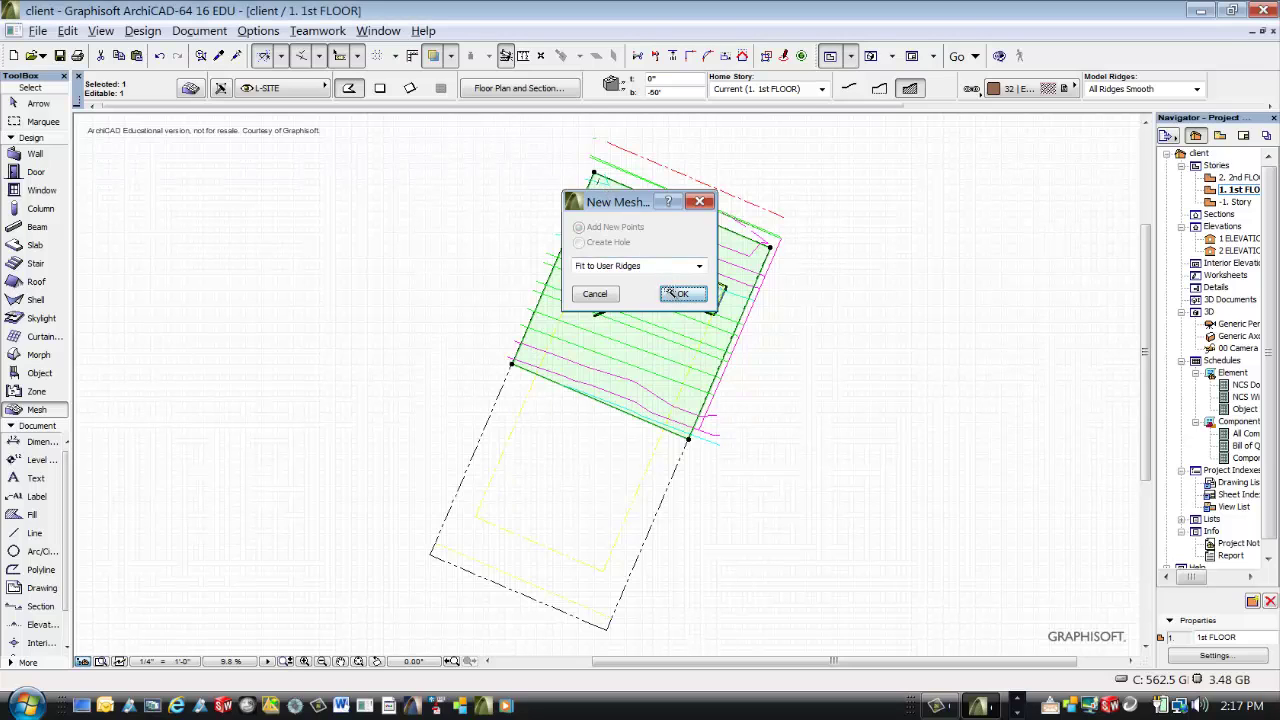
left_click(657, 213)
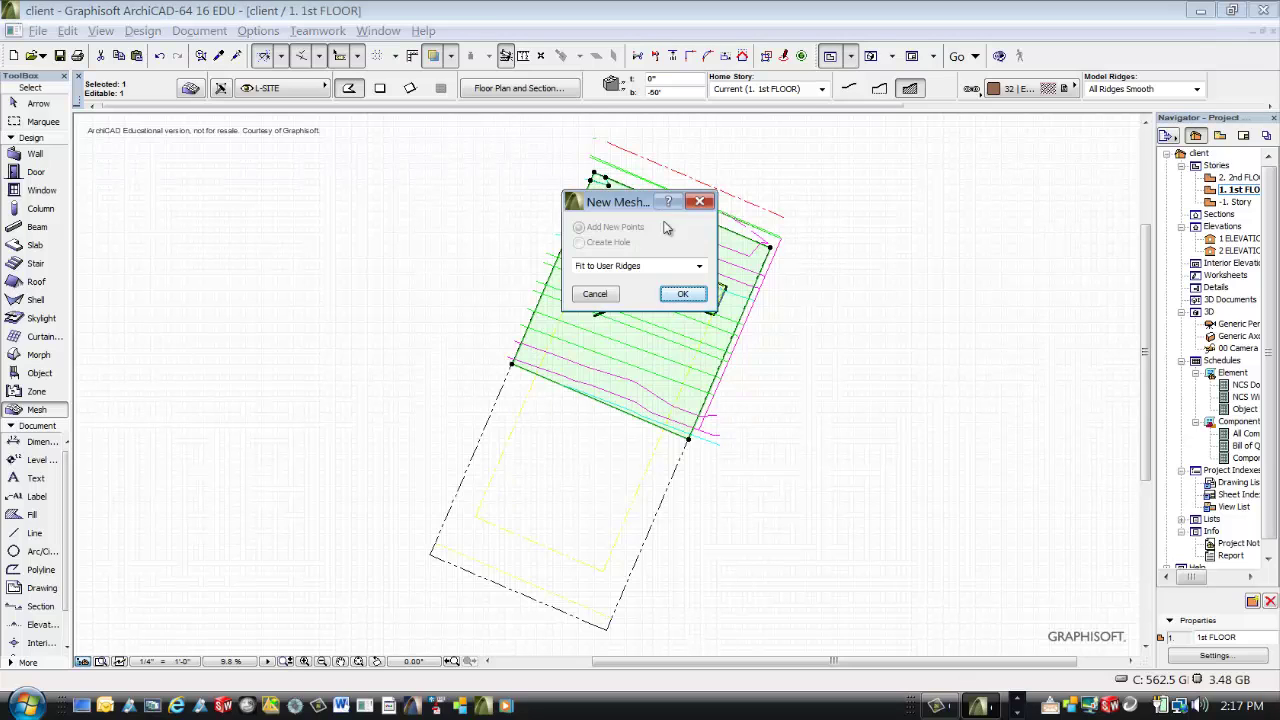
left_click(685, 293)
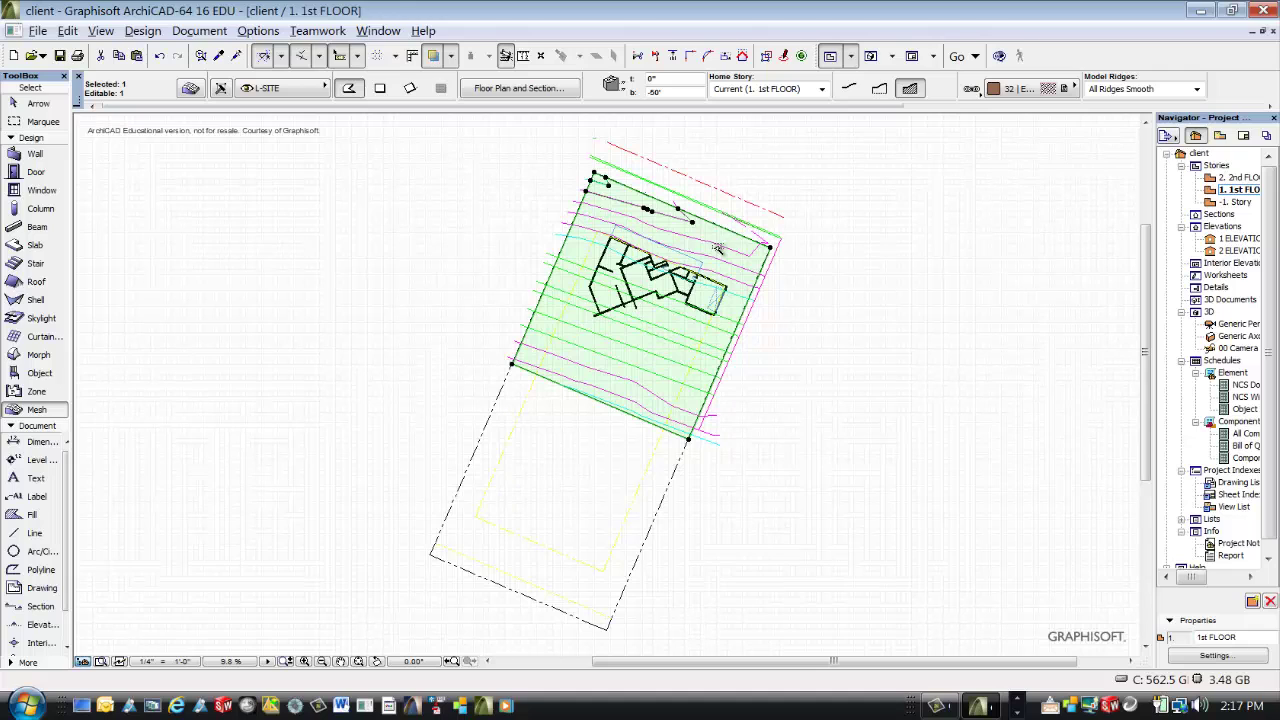
left_click(720, 247)
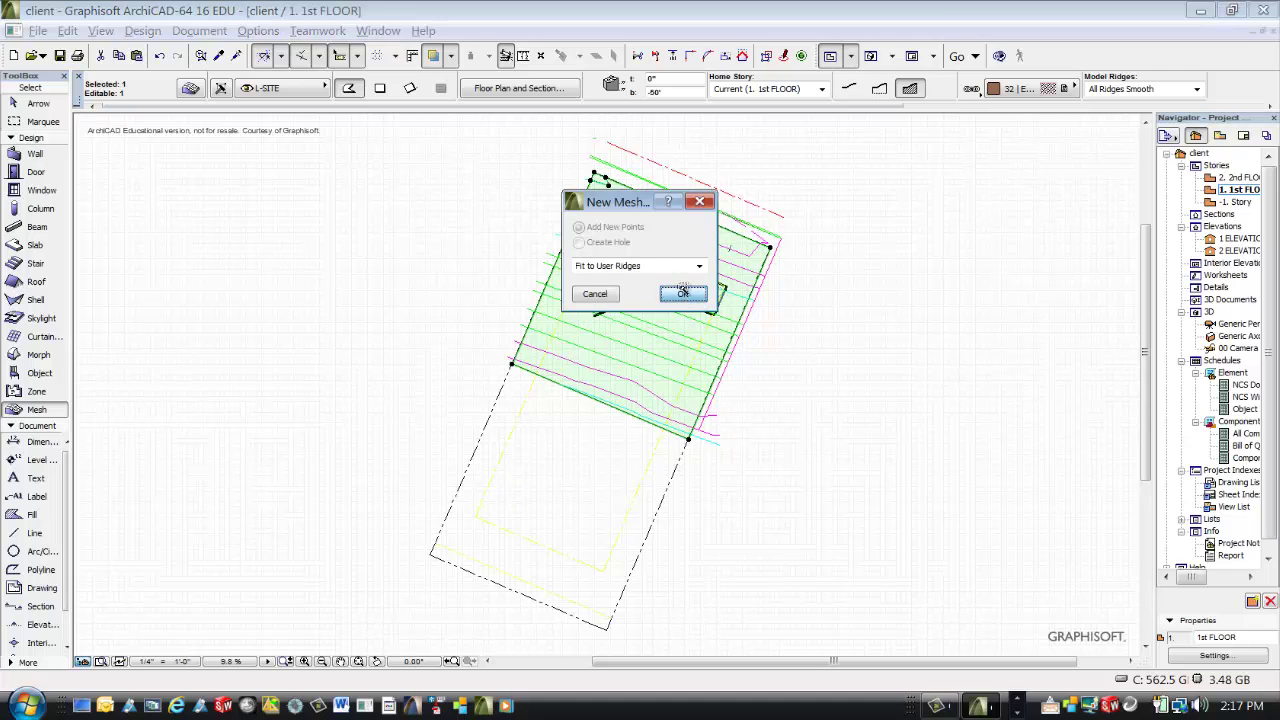
left_click(684, 292)
left_click(730, 266)
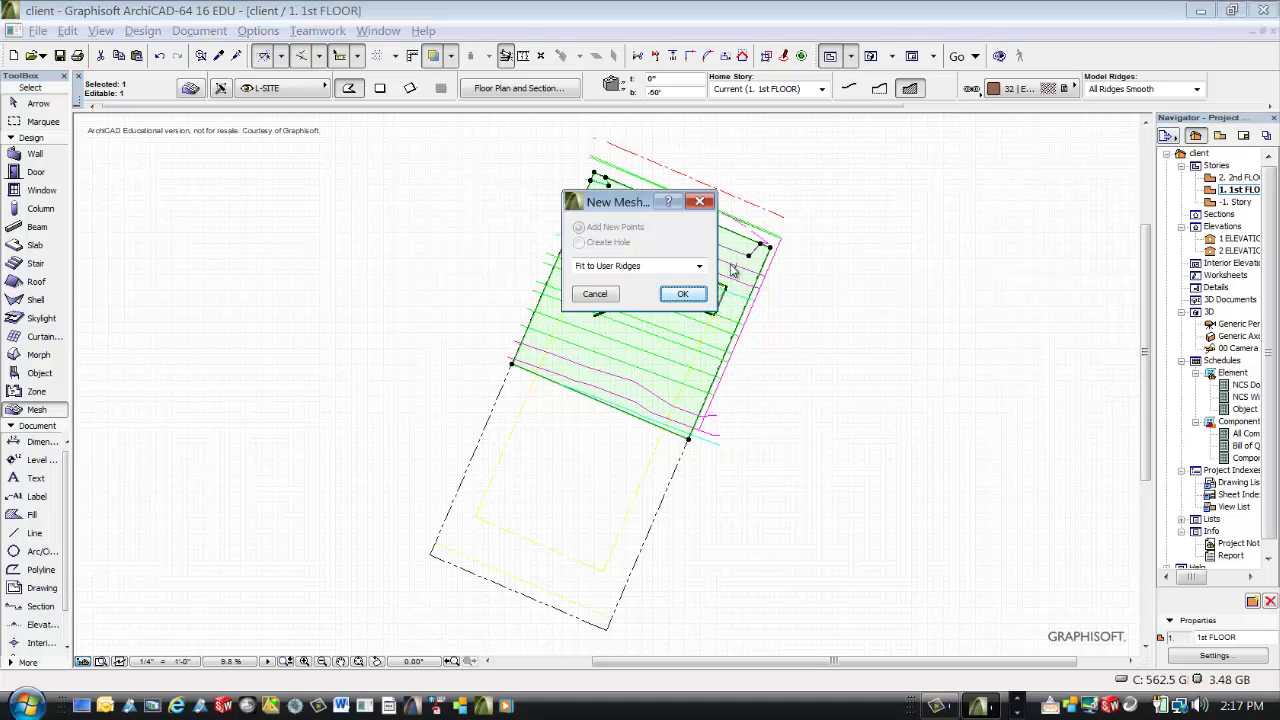
left_click(681, 294)
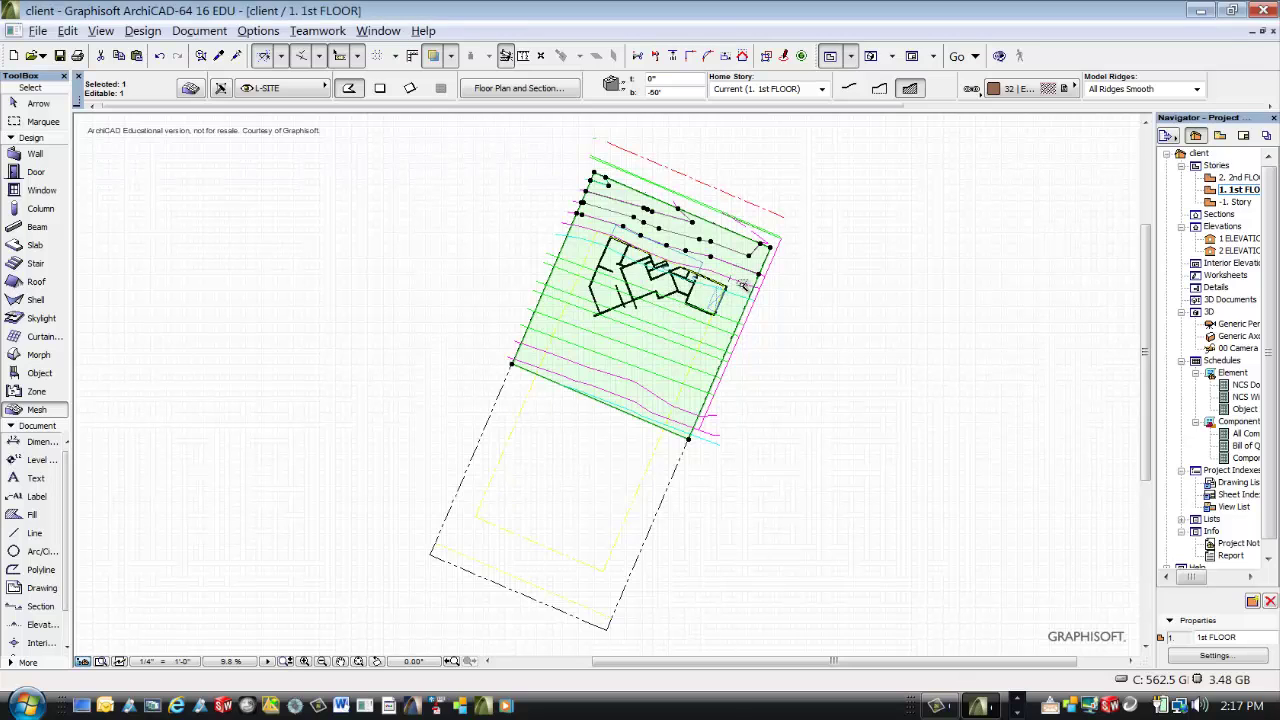
- Add the magenta contour nearest the house and the cyan contour crossing it as mesh points, fitted to user ridges
left_click(743, 285)
left_click(682, 293)
left_click(738, 295)
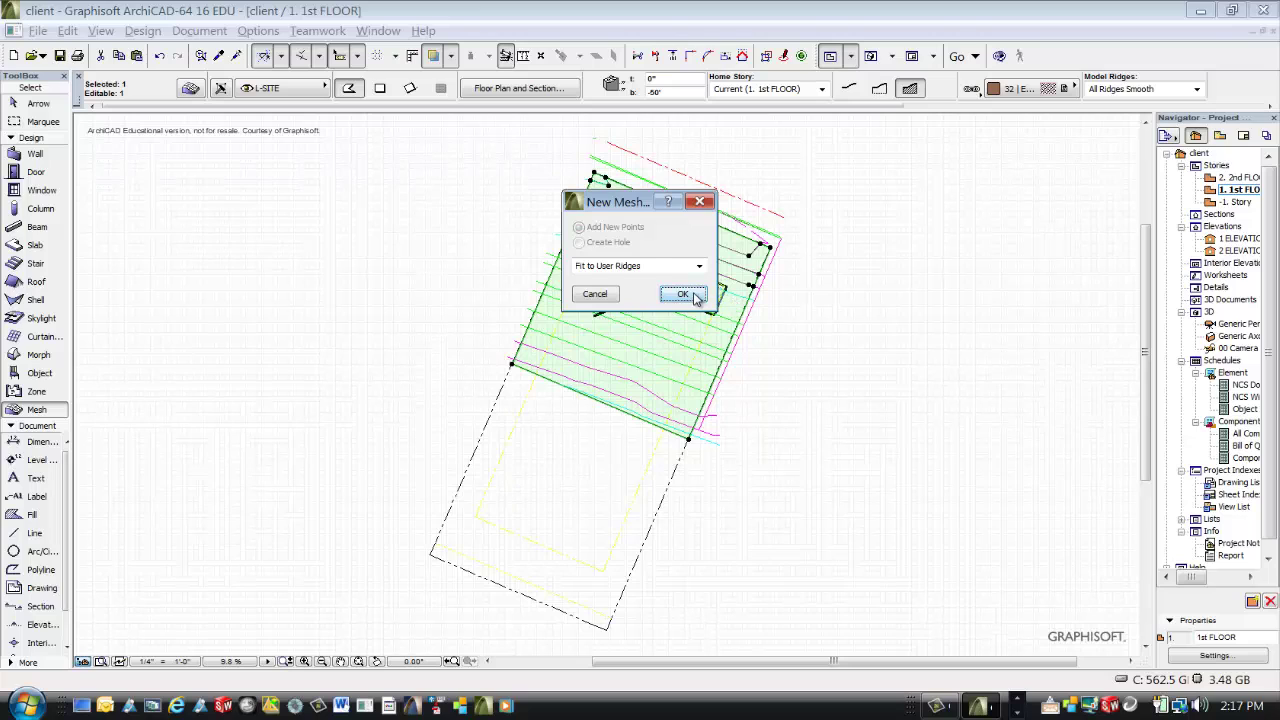
left_click(693, 296)
- Add the six straight green contours below the cyan one to the mesh as points fitted to user ridges
left_click(735, 330)
left_click(683, 294)
left_click(728, 331)
left_click(683, 294)
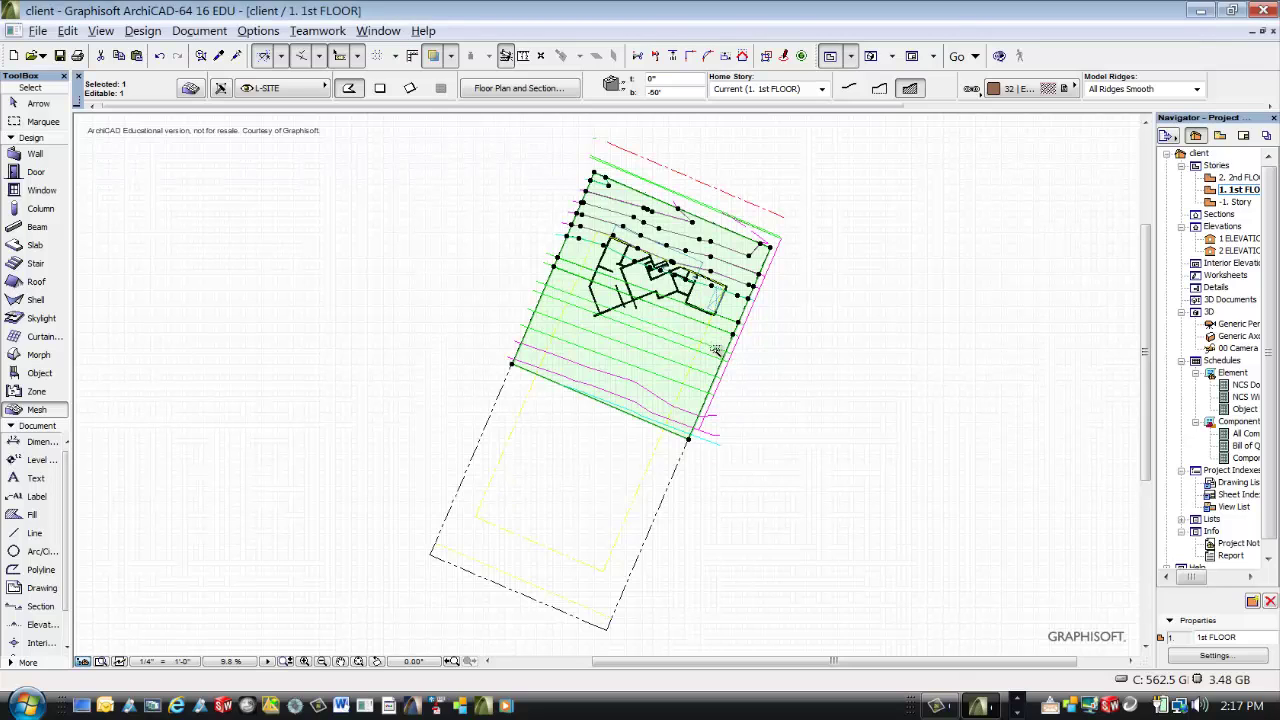
left_click(715, 350)
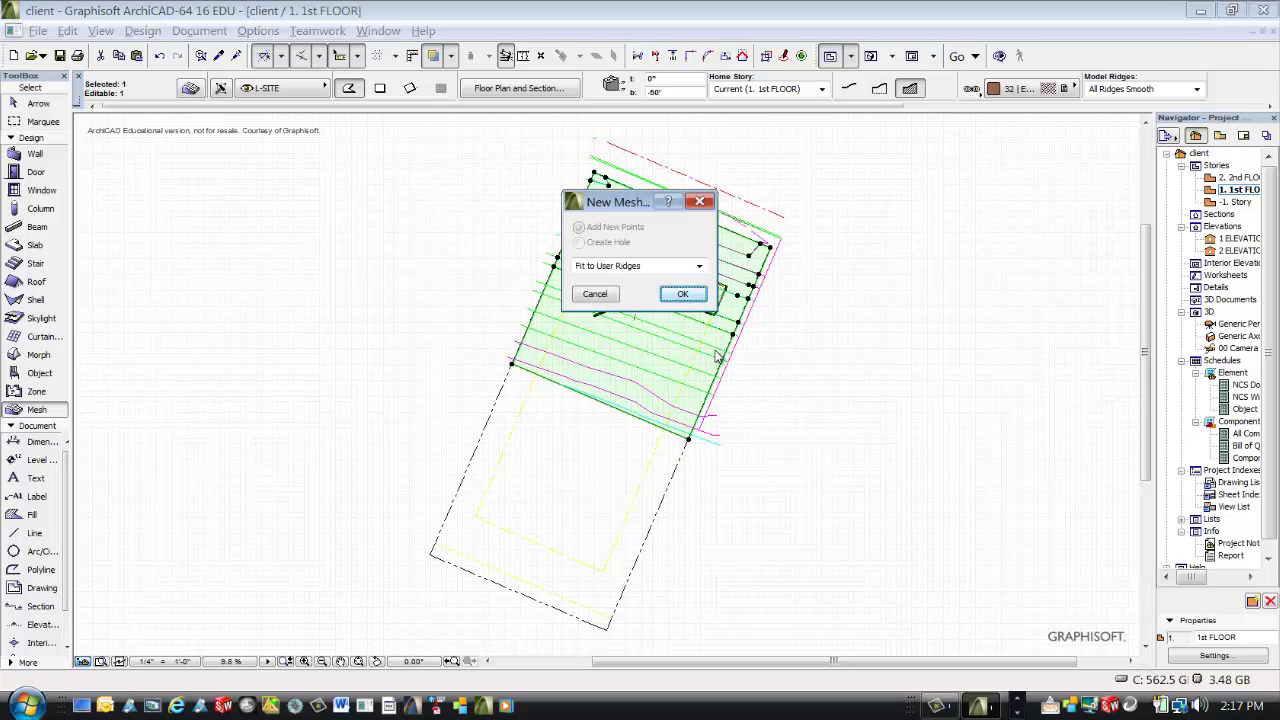
left_click(683, 294)
left_click(714, 357)
left_click(683, 294)
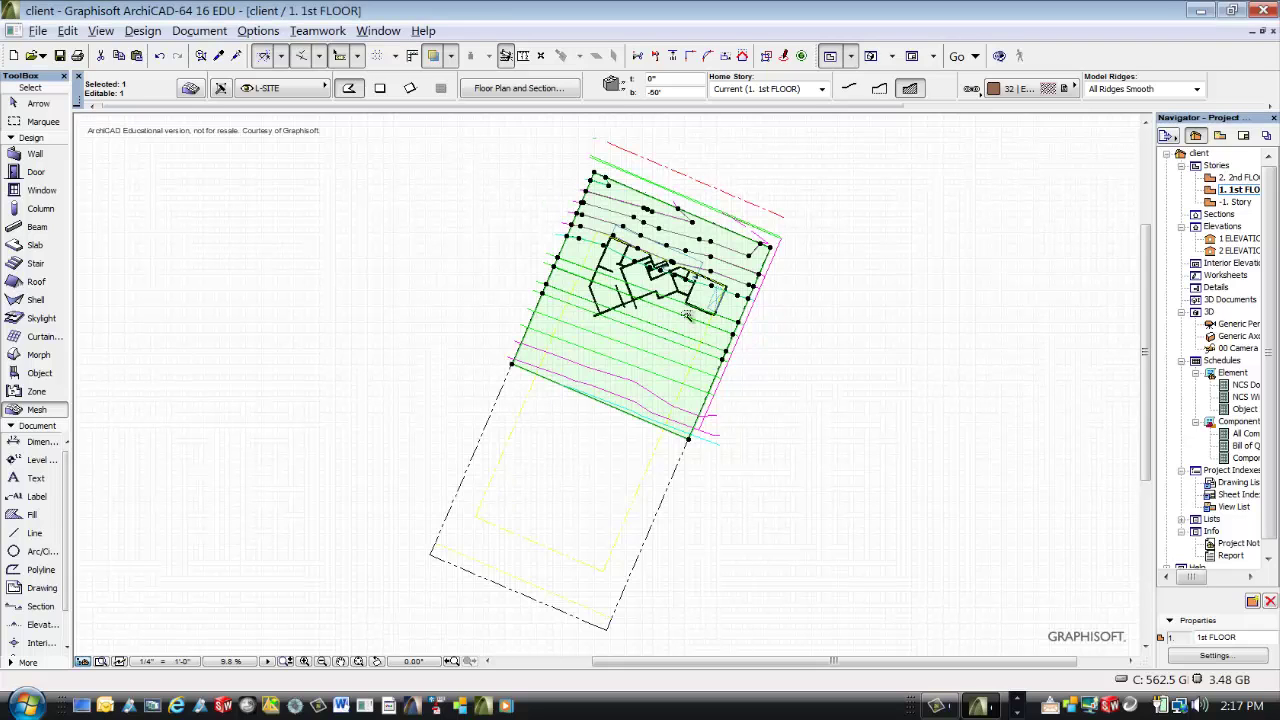
left_click(706, 376)
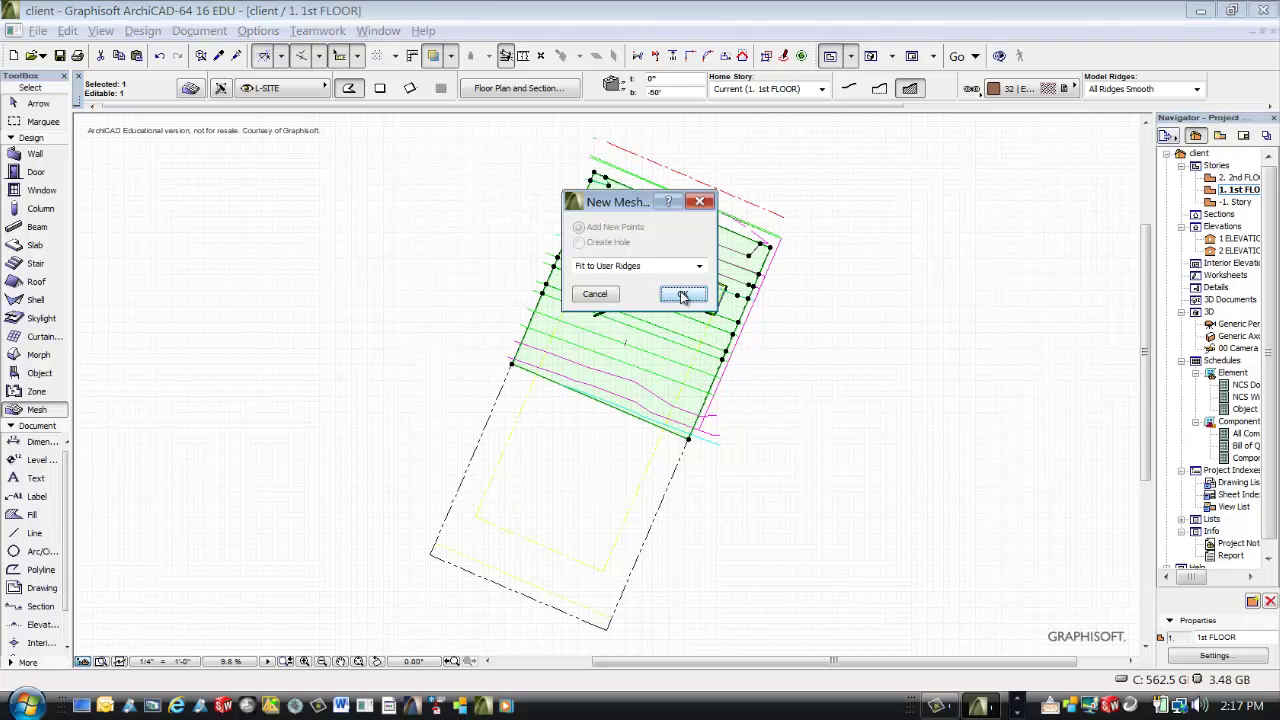
left_click(683, 294)
left_click(695, 390)
left_click(681, 290)
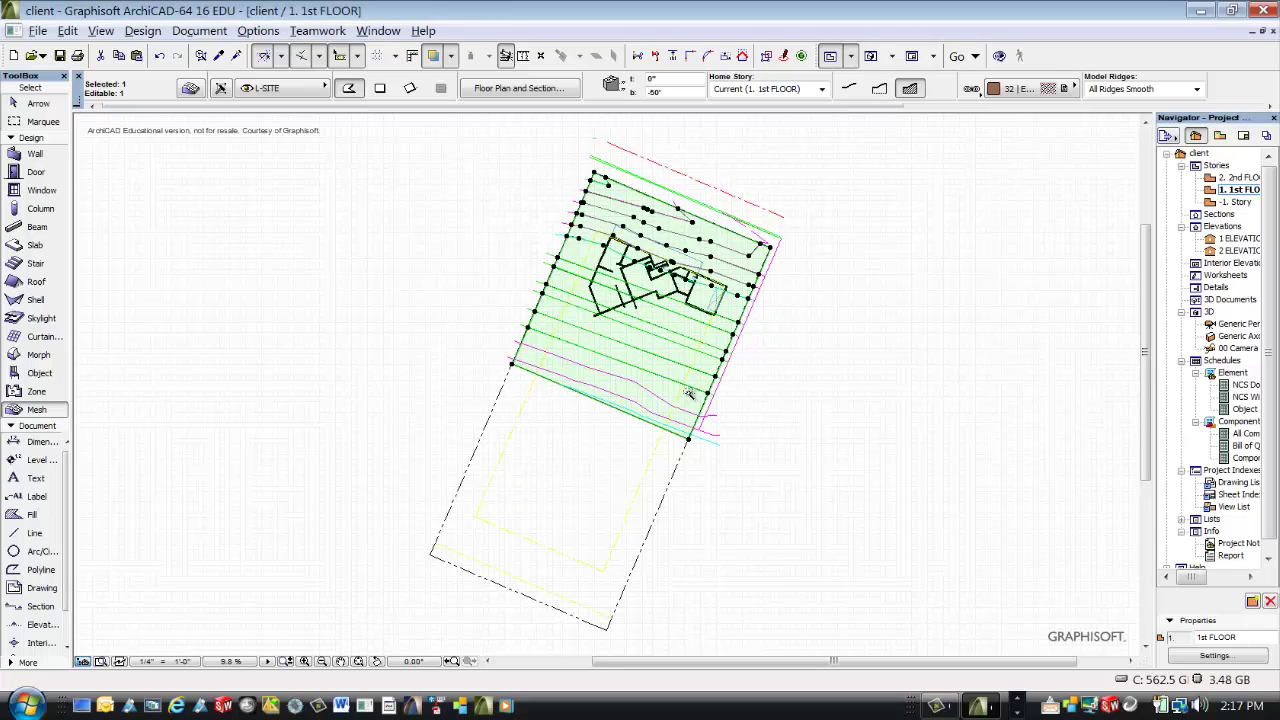
- Add the two lower magenta contours and the lowest cyan contour as mesh points, fitted to user ridges
left_click(657, 395)
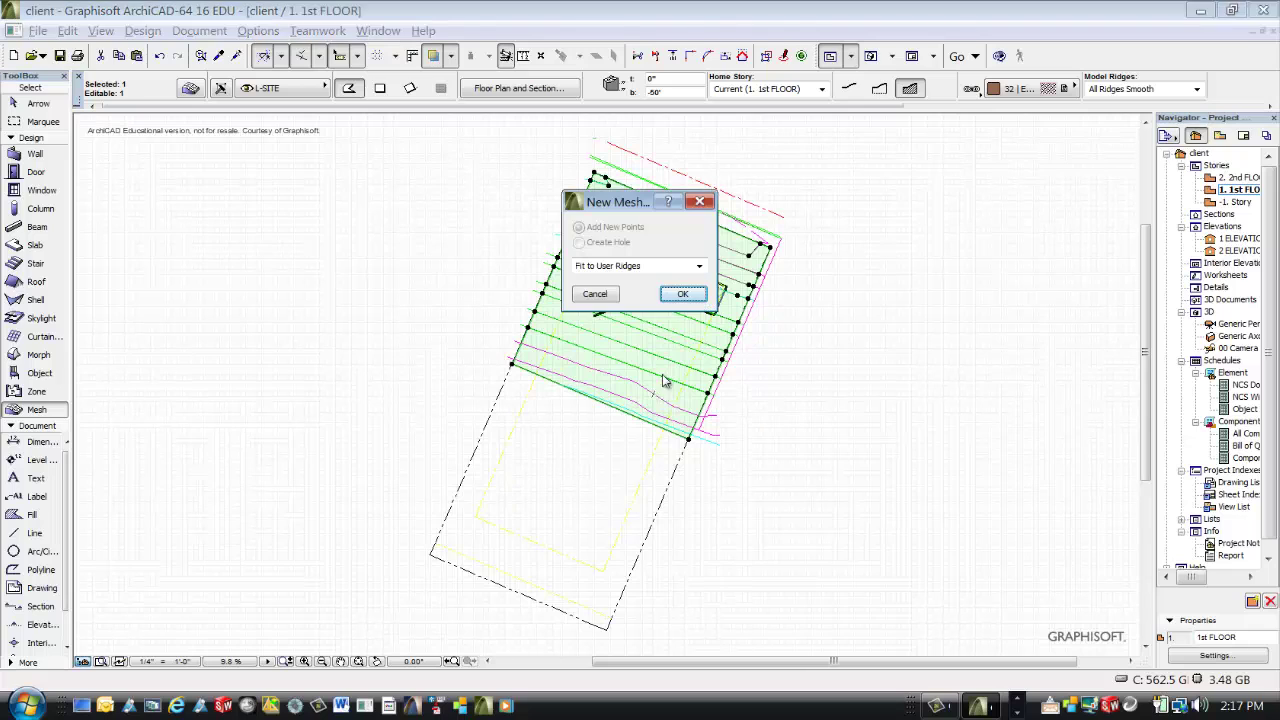
left_click(683, 296)
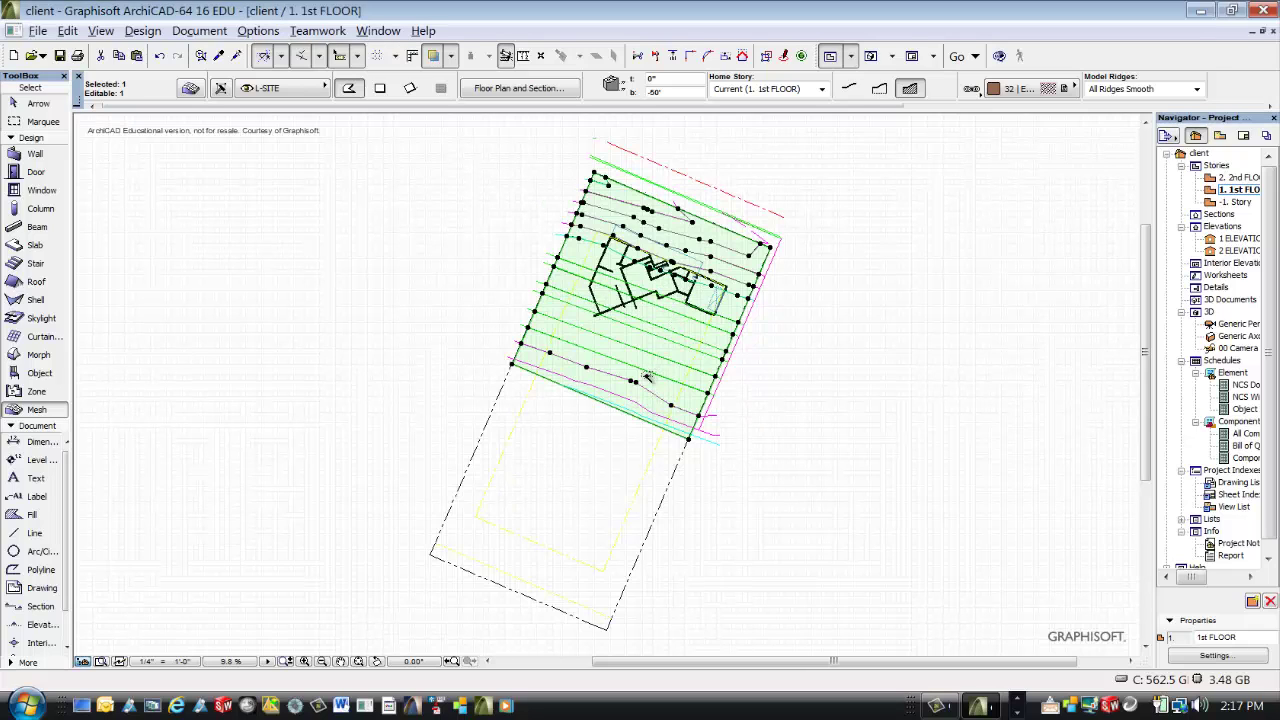
left_click(632, 402)
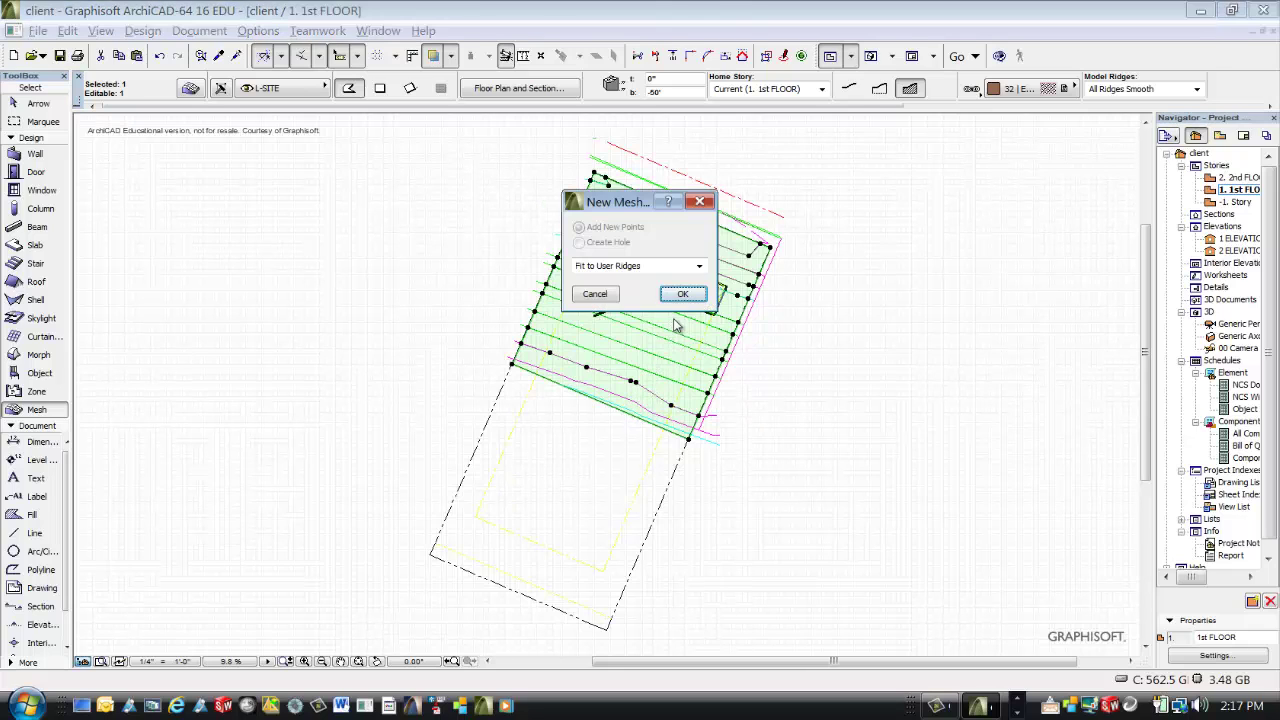
left_click(683, 294)
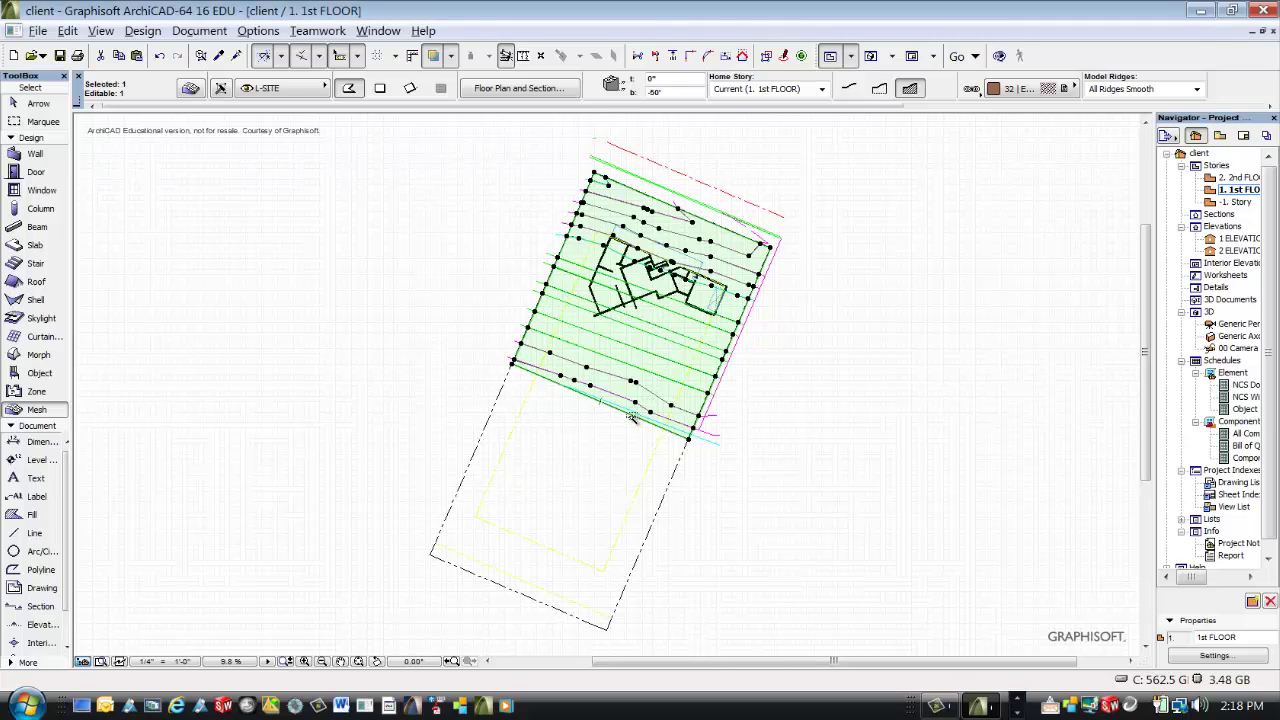
left_click(635, 421)
left_click(685, 297)
- Check the house and the contoured site mesh in the generic 3D perspective, and return to the 1st floor plan
left_click(1245, 328)
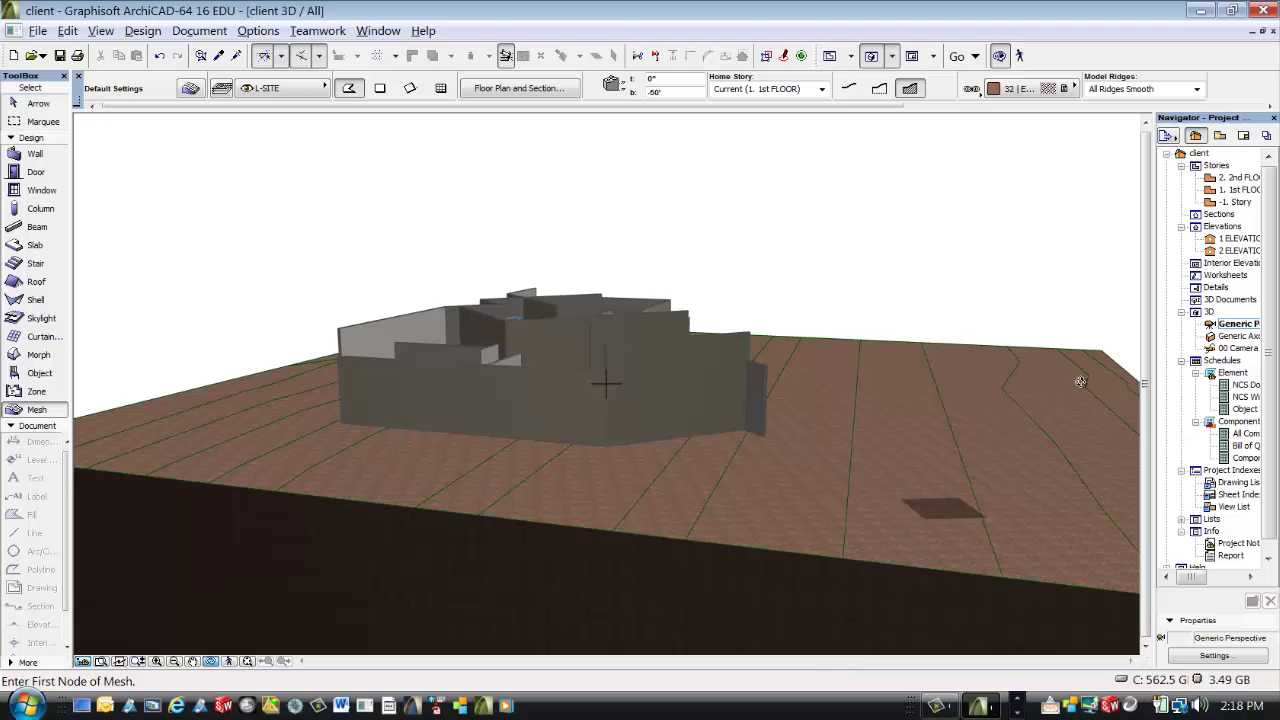
left_click(1234, 192)
double_click(1234, 192)
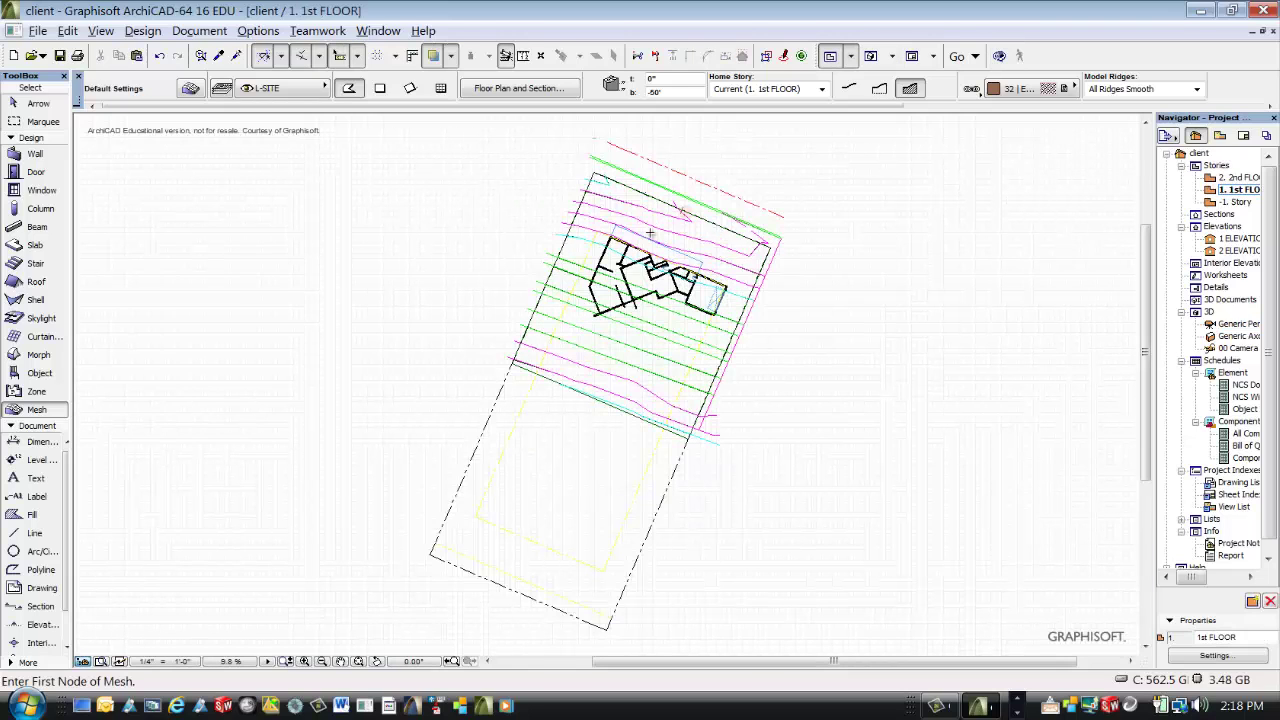
- Select the site mesh and set the uppermost green contour's height to -2, starting from its left end point and applying it to all
left_click(32, 103)
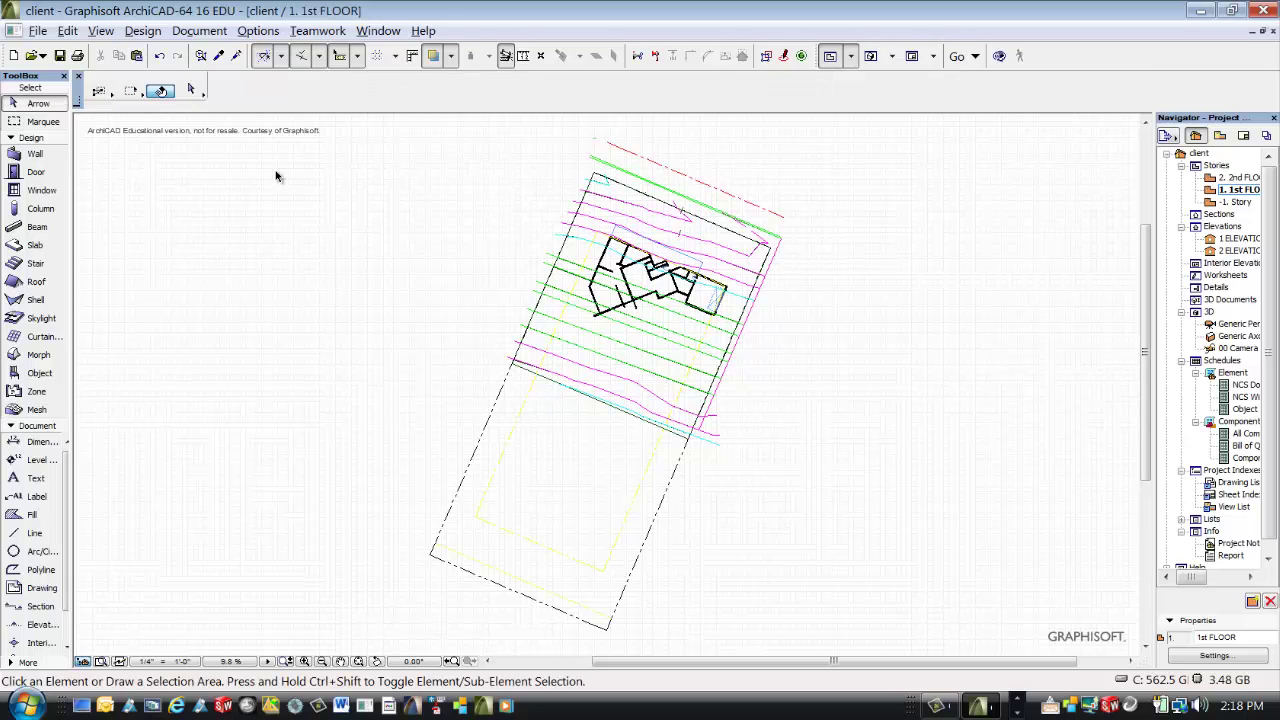
left_click(716, 240)
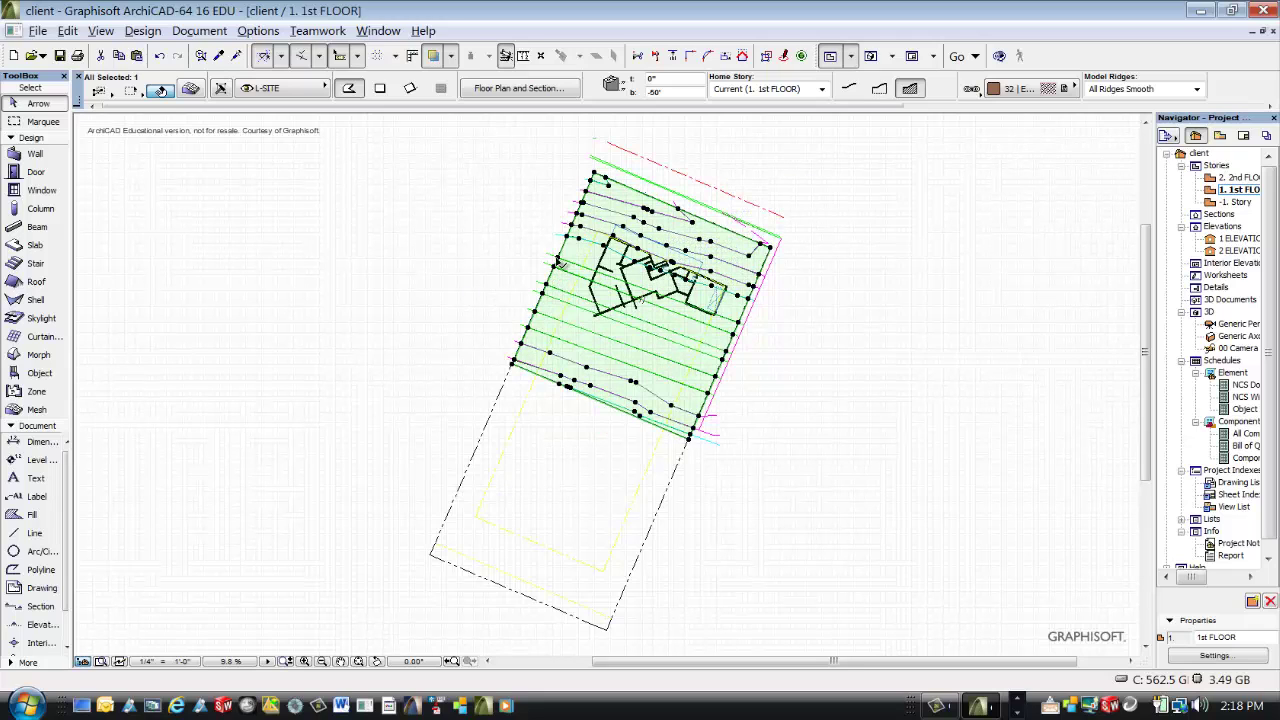
left_click(558, 263)
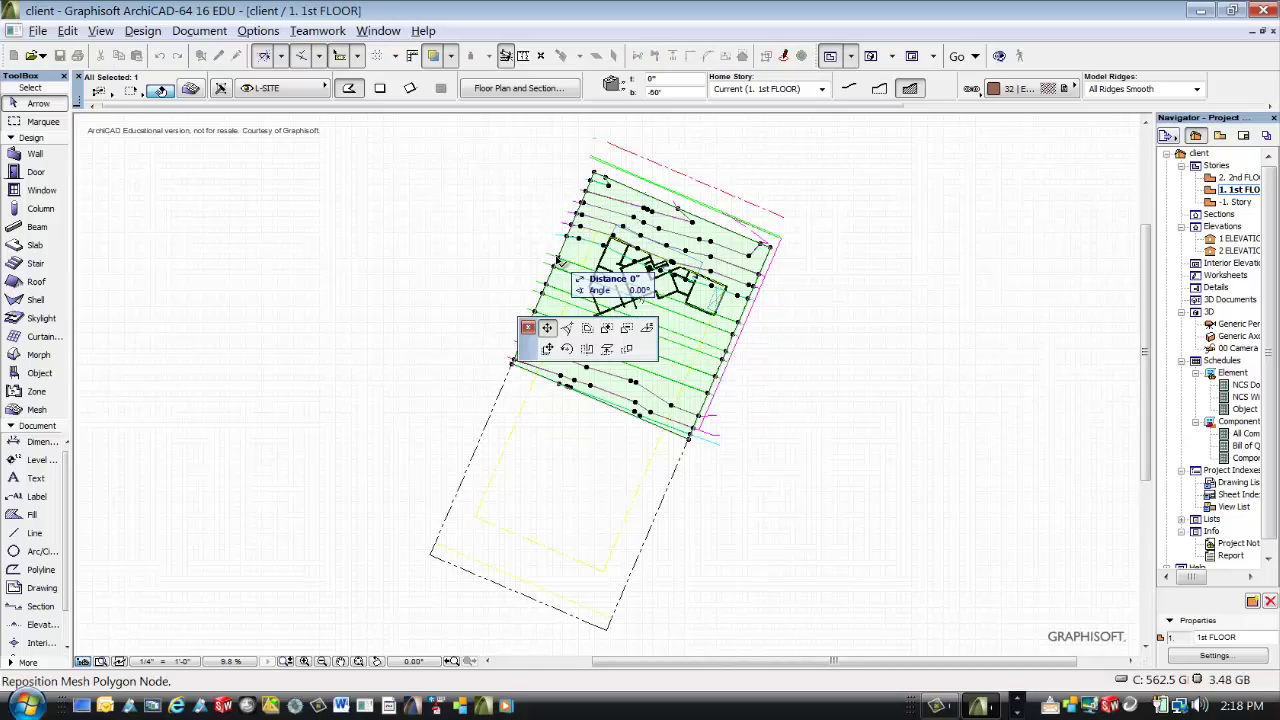
left_click(655, 347)
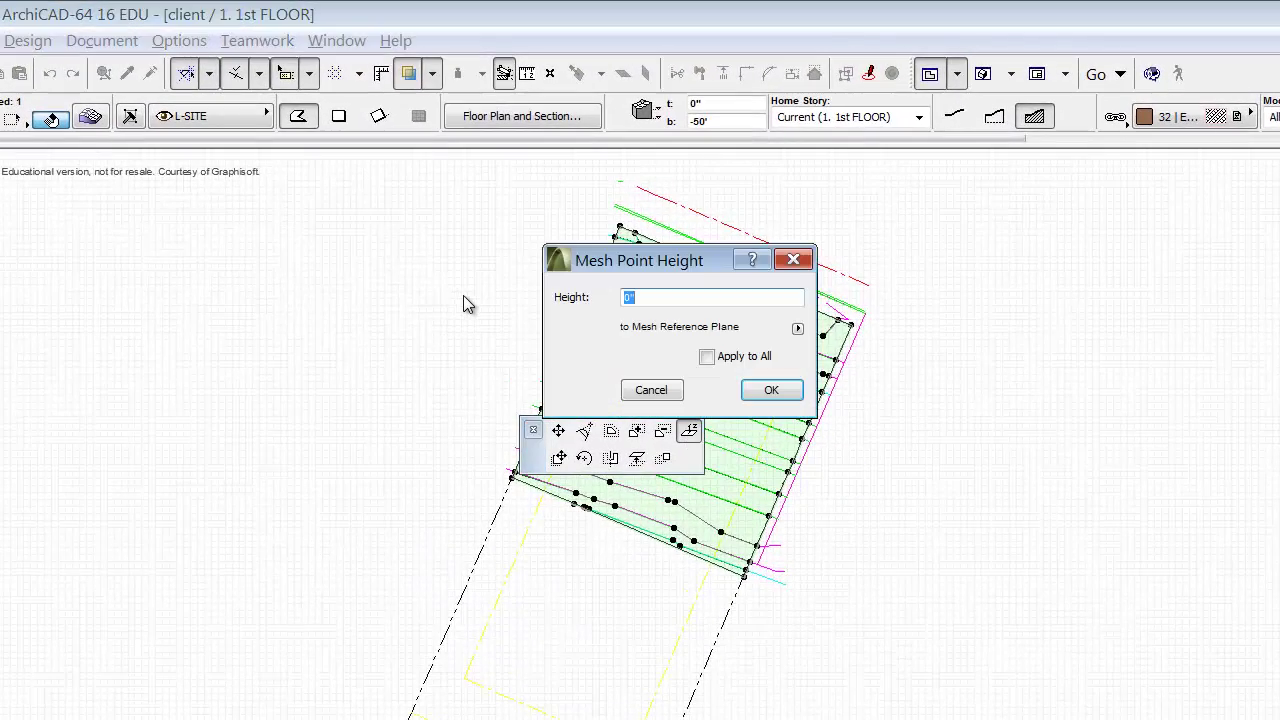
key("BackSpace")
type("-2")
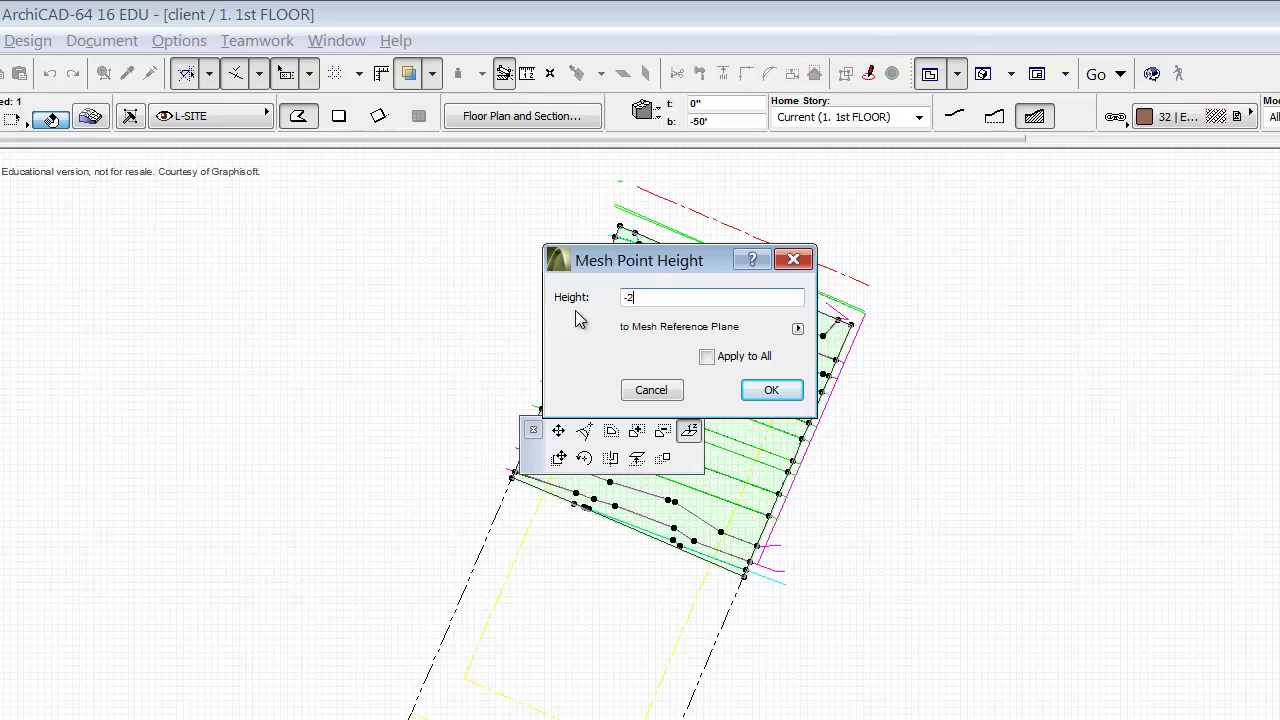
left_click(728, 354)
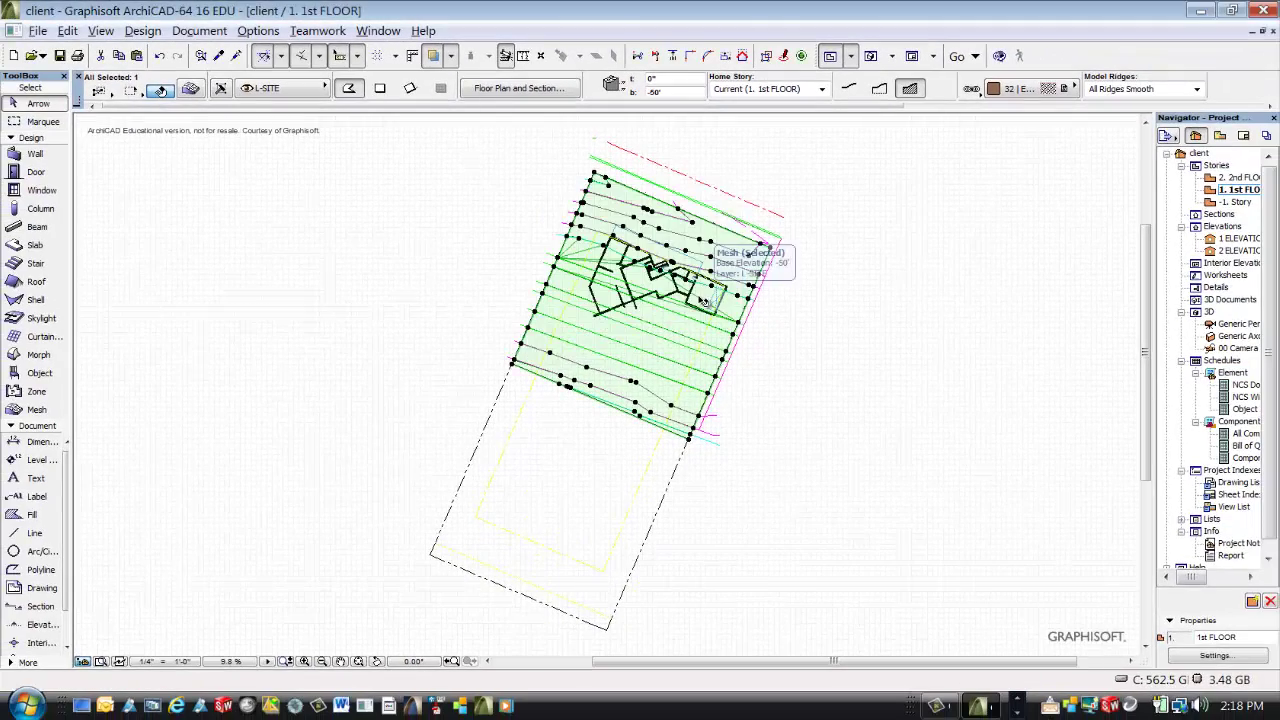
- Set the mesh point height at the uppermost green contour's right end to -2 and at the second green contour's left end to -3
left_click(740, 328)
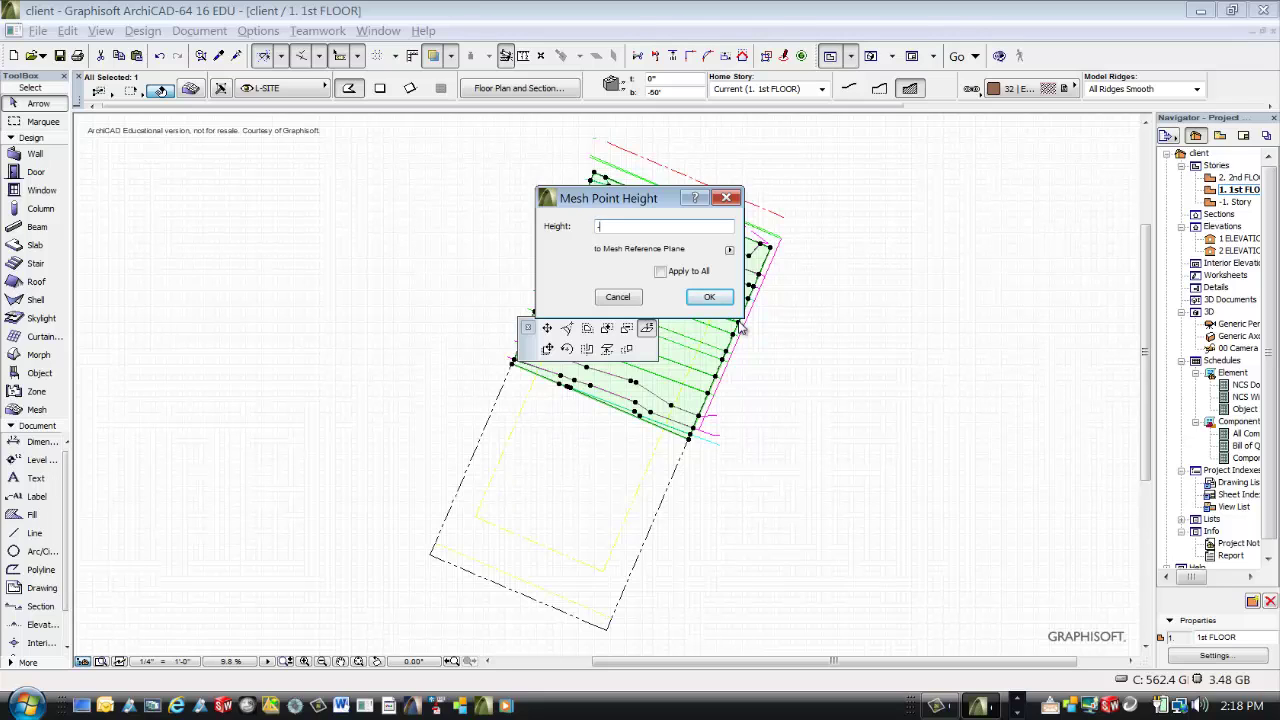
type("-2")
left_click(709, 297)
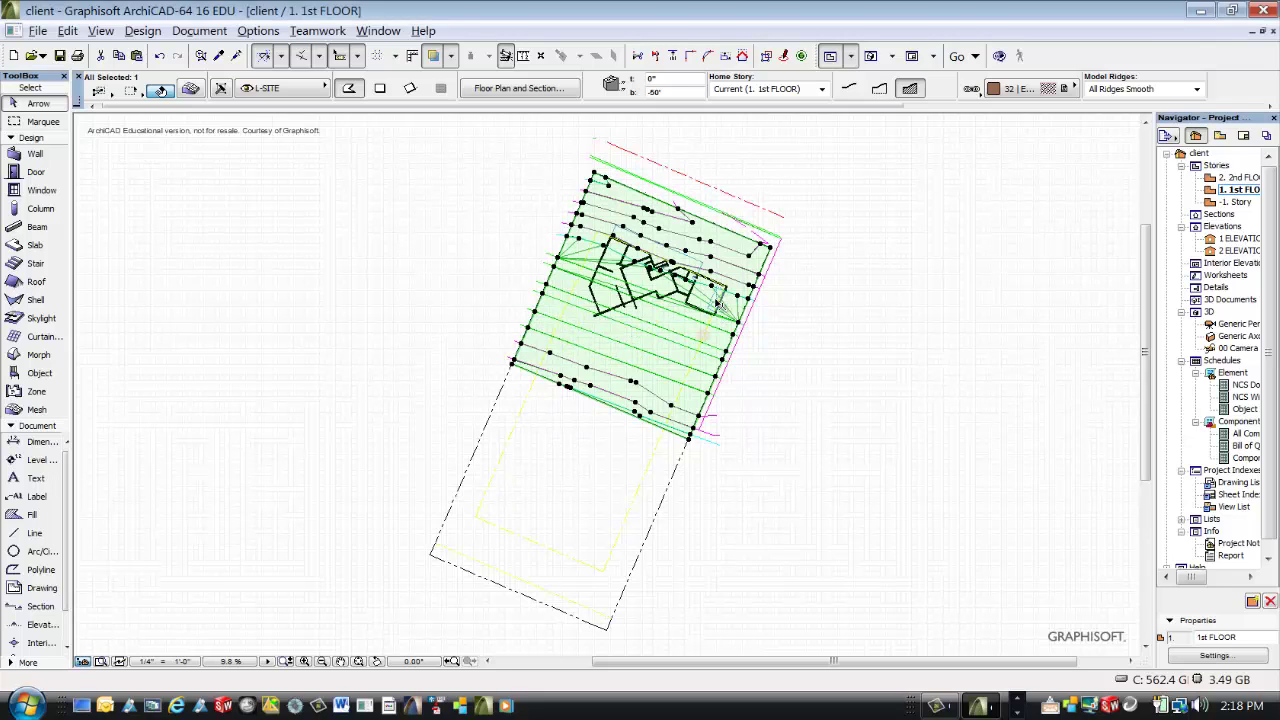
left_click(556, 268)
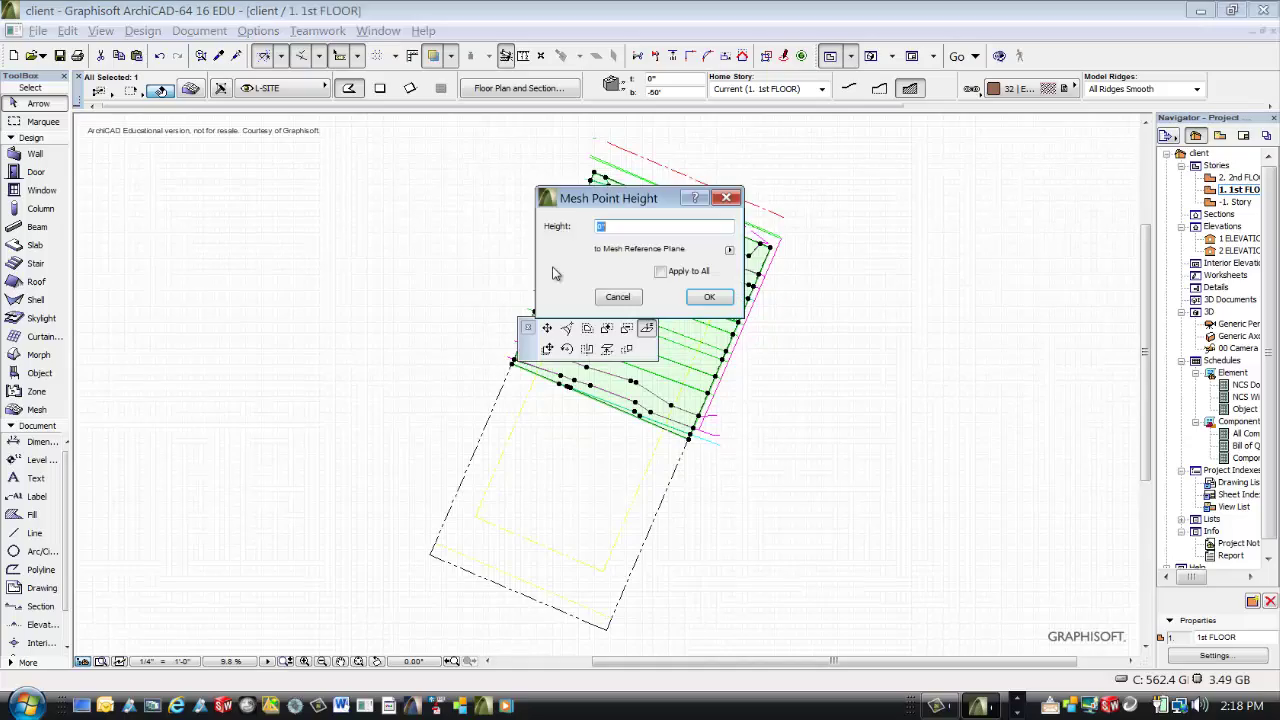
type("-2")
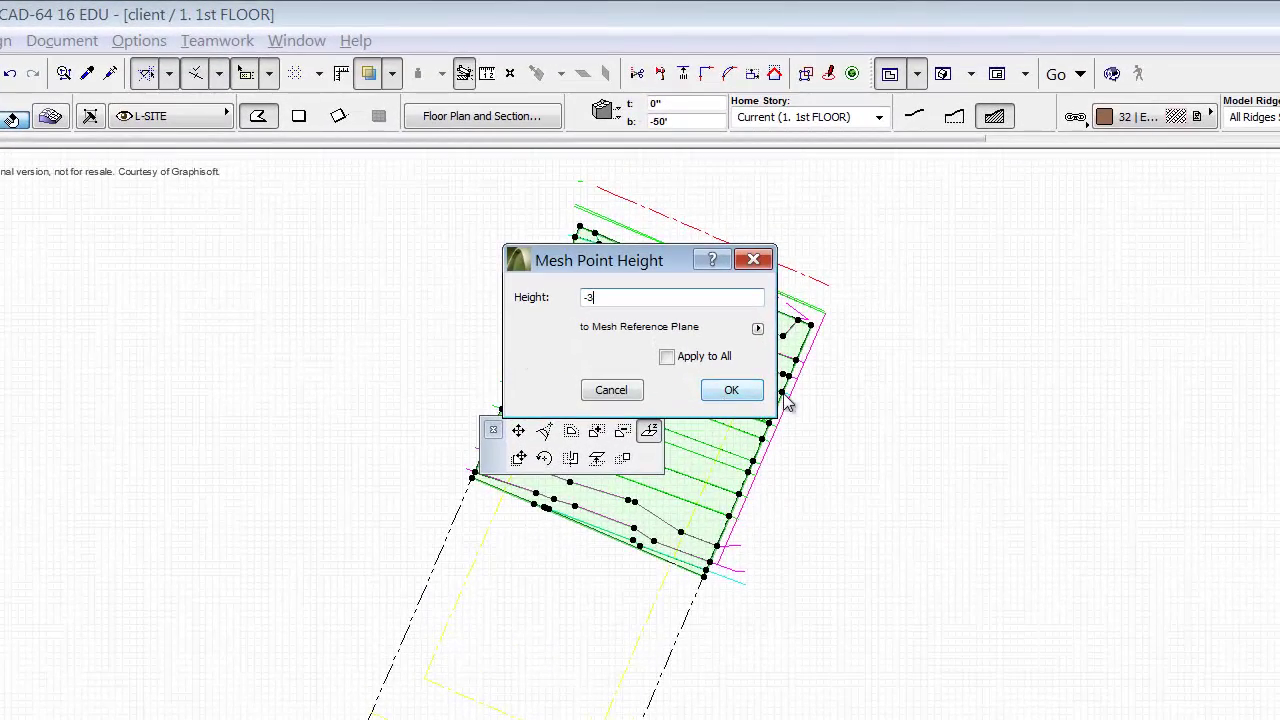
left_click(729, 396)
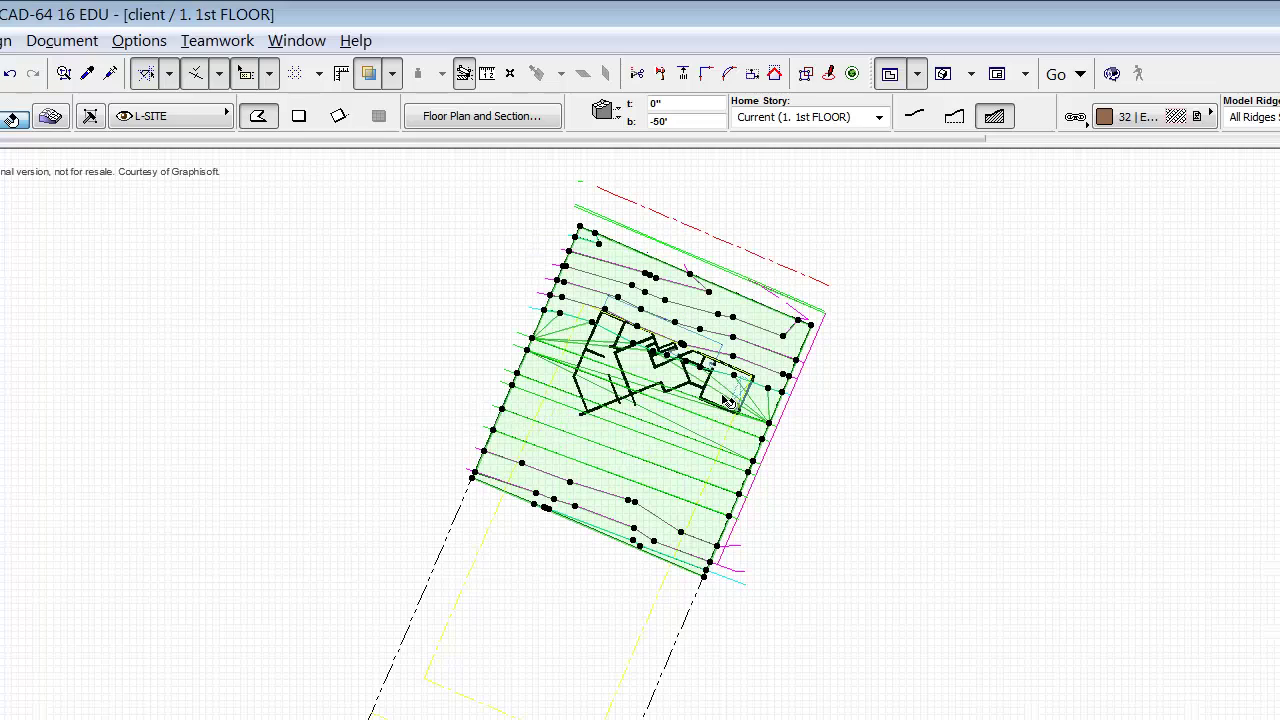
- Set the mesh point height at the second green contour's right end to -4 and at the third green contour's left end to -5
left_click(761, 443)
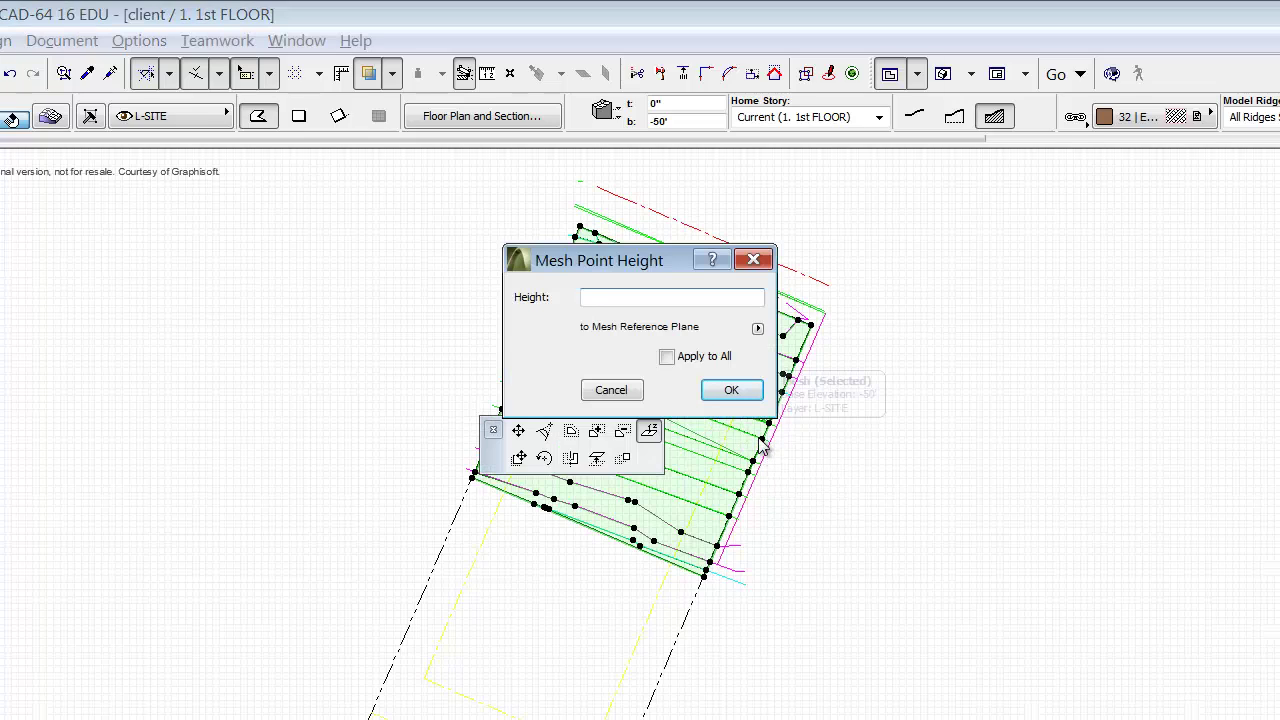
type("-4")
left_click(746, 394)
left_click(520, 385)
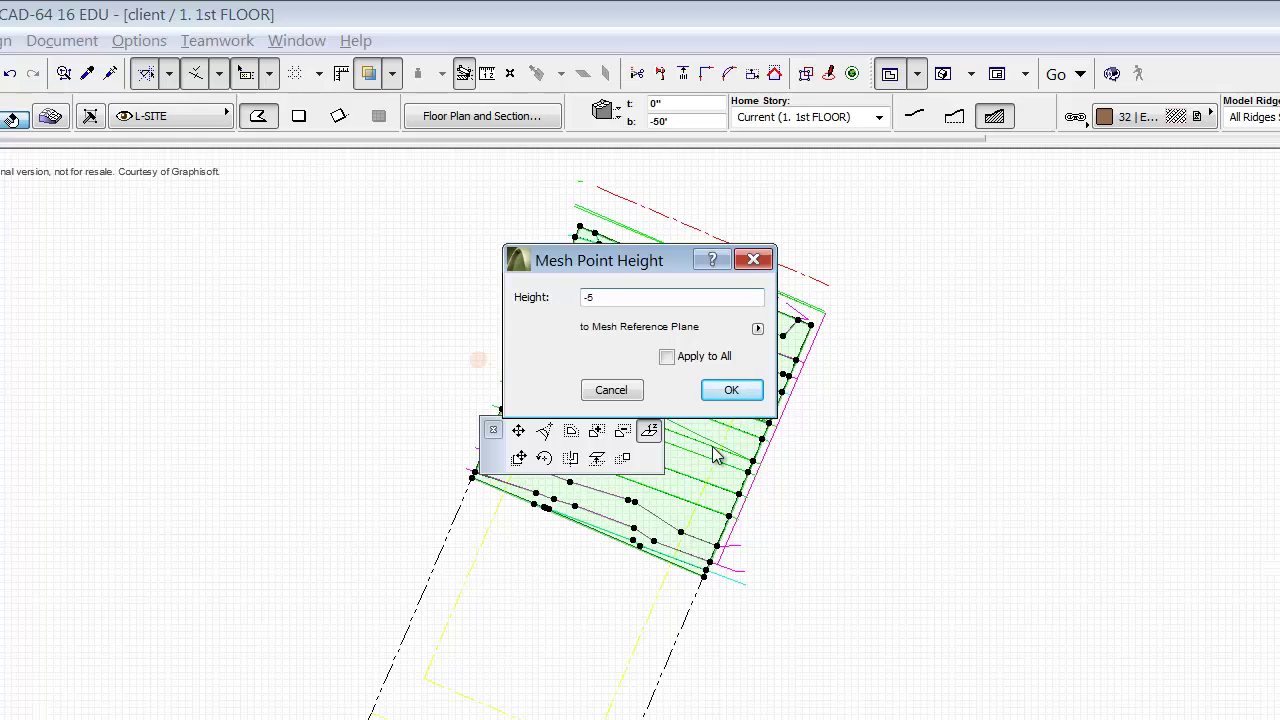
left_click(731, 390)
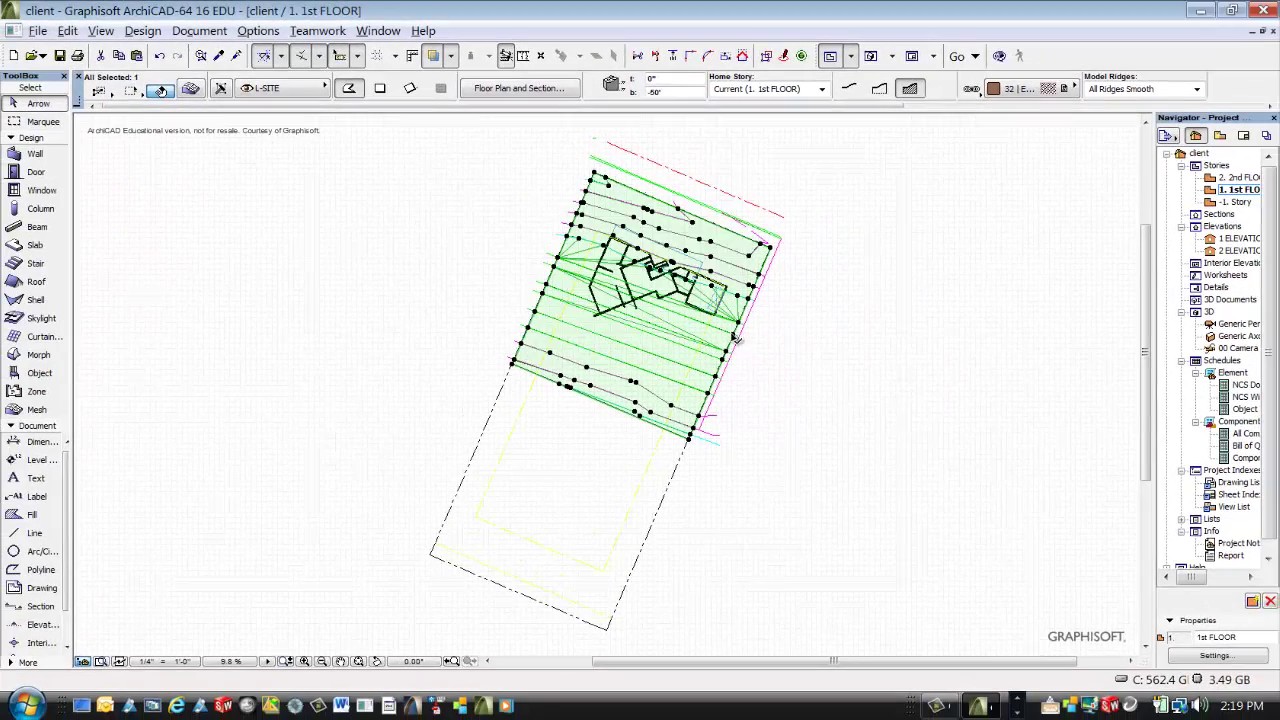
- Set end point heights on the third to fifth green contours, using -6 at the third's right end and -8 at the fifth's right end
left_click(726, 357)
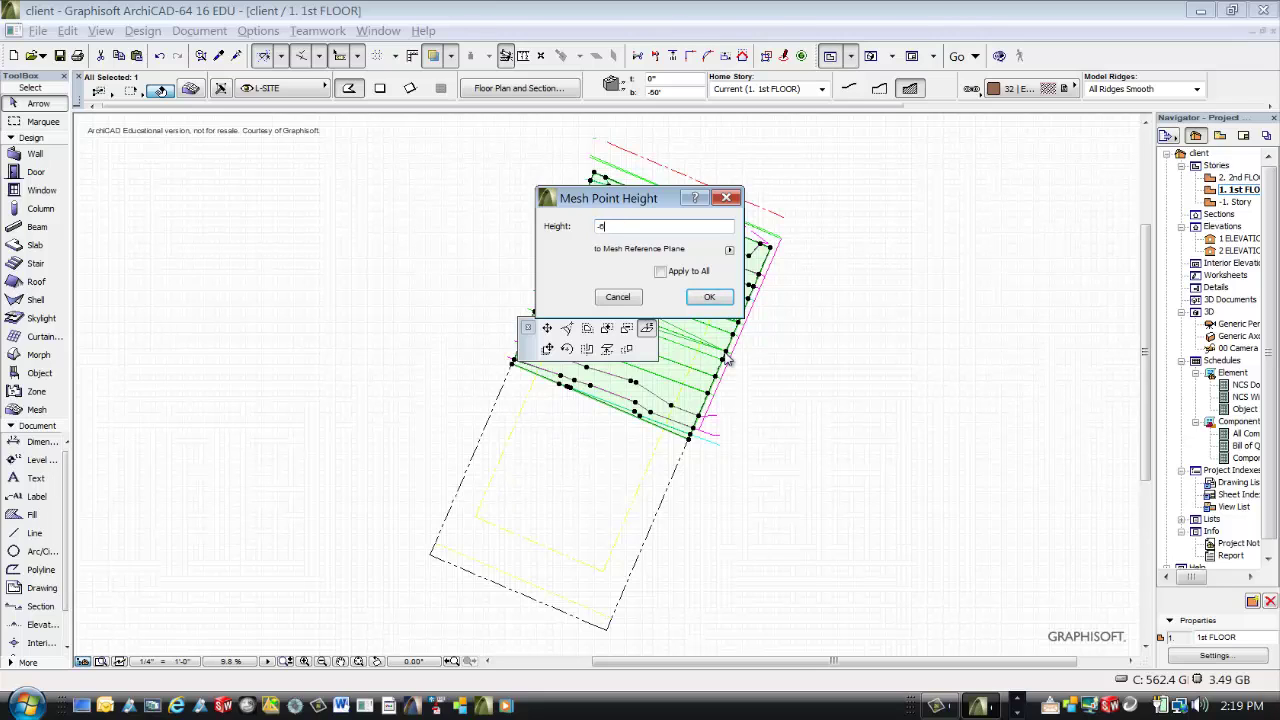
left_click(709, 297)
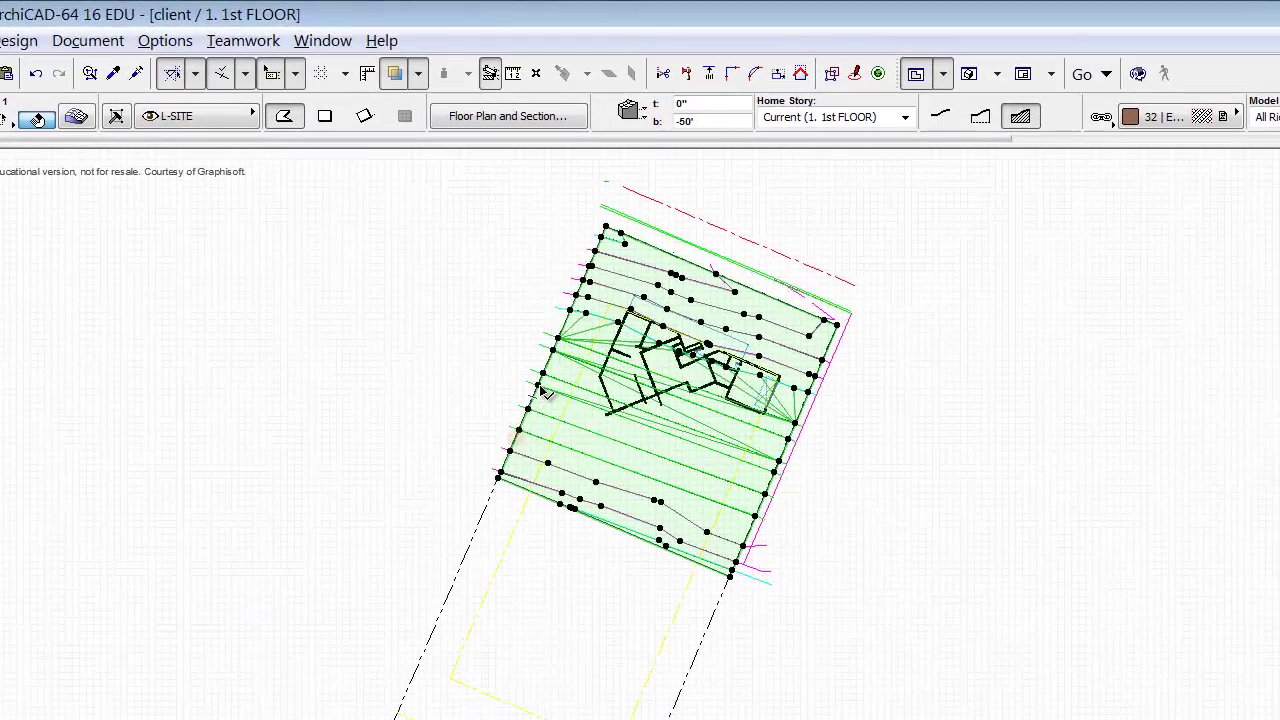
left_click(542, 392)
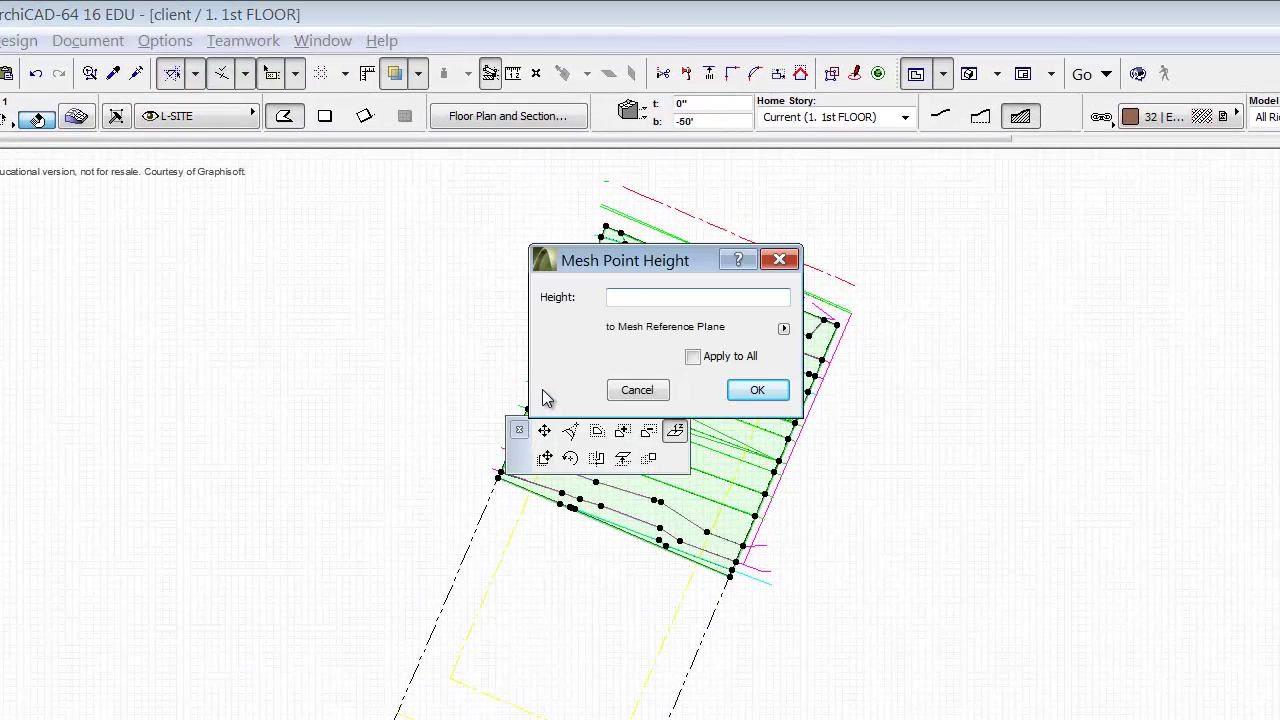
left_click(750, 391)
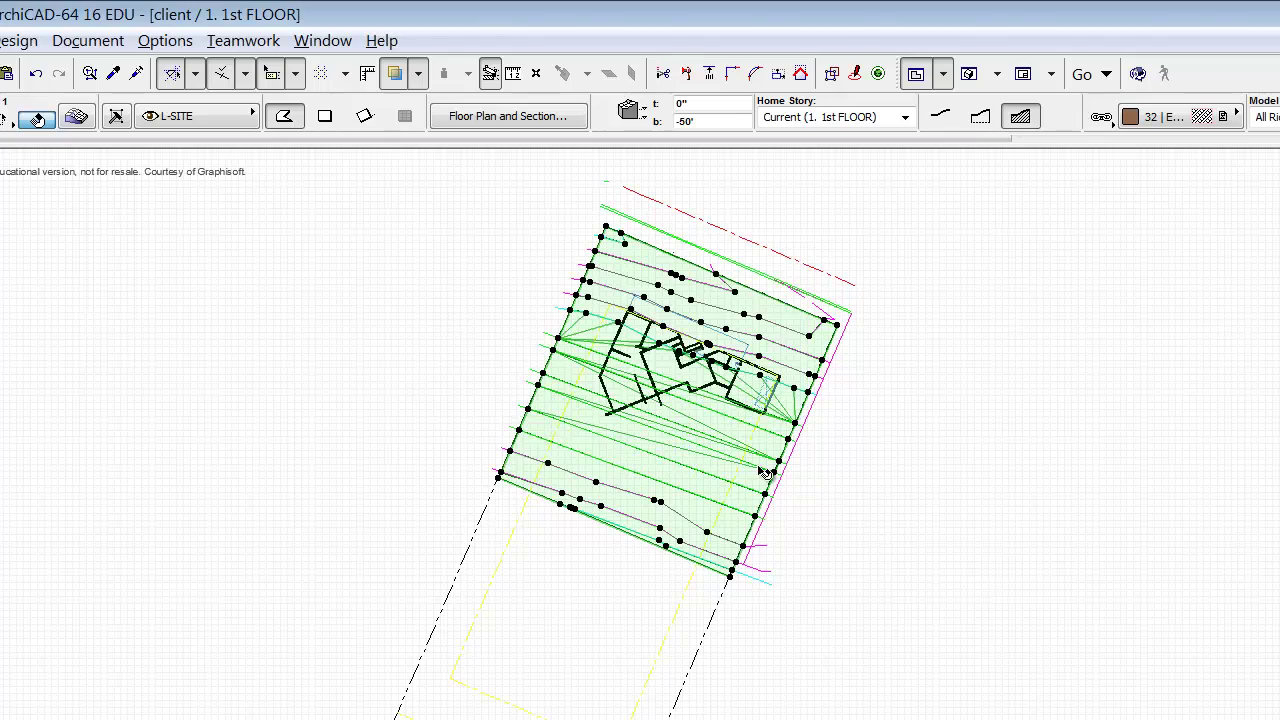
left_click(768, 502)
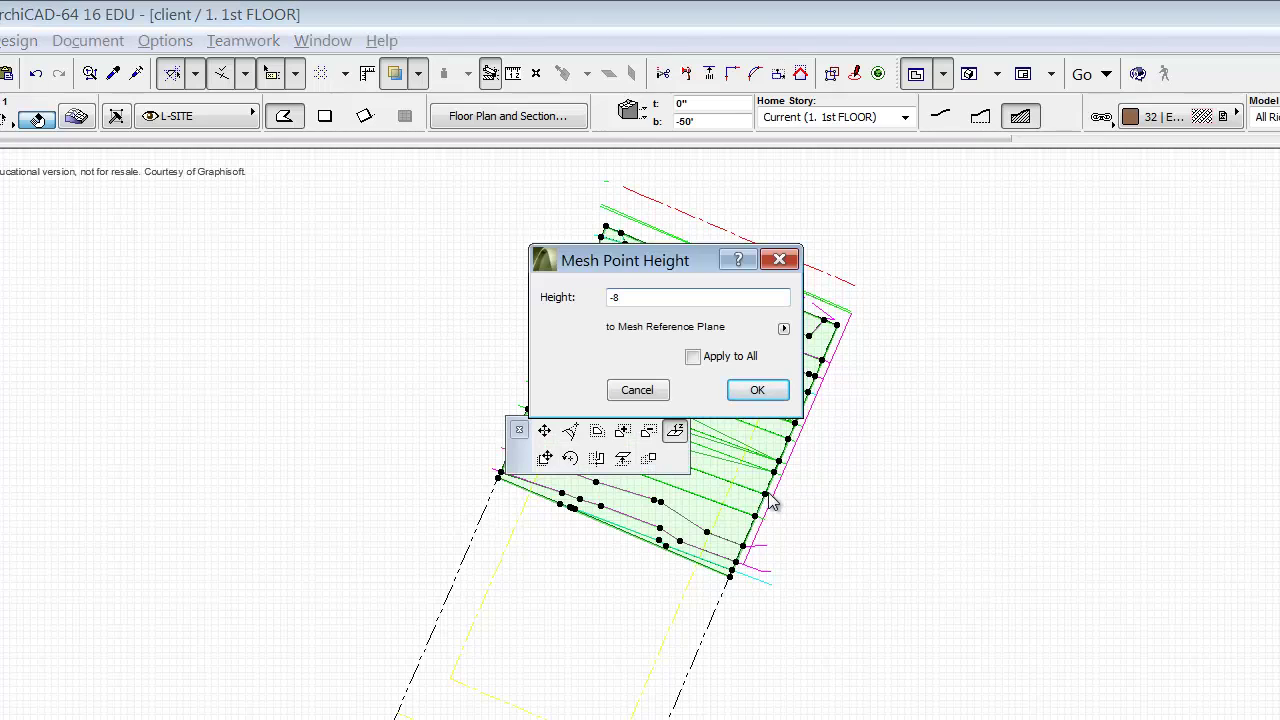
left_click(751, 390)
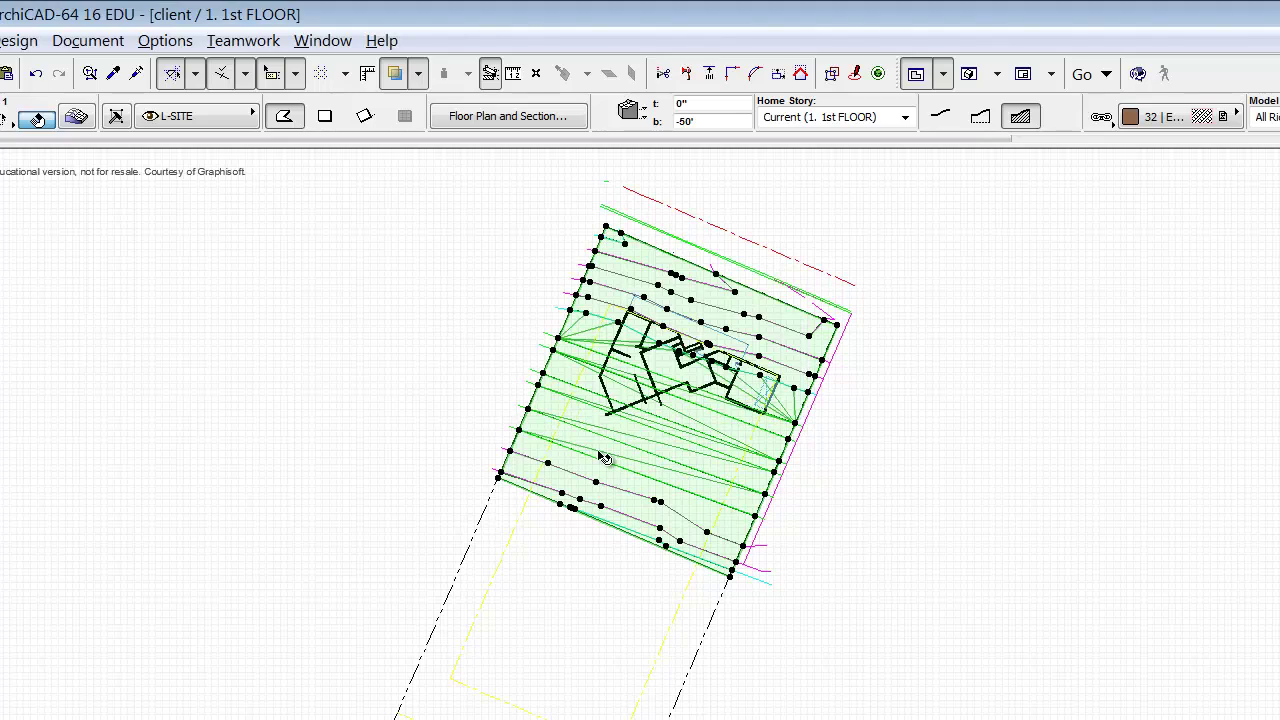
- Set the heights of the lowest green contour's left and right end points, using -10 at the right end
left_click(520, 436)
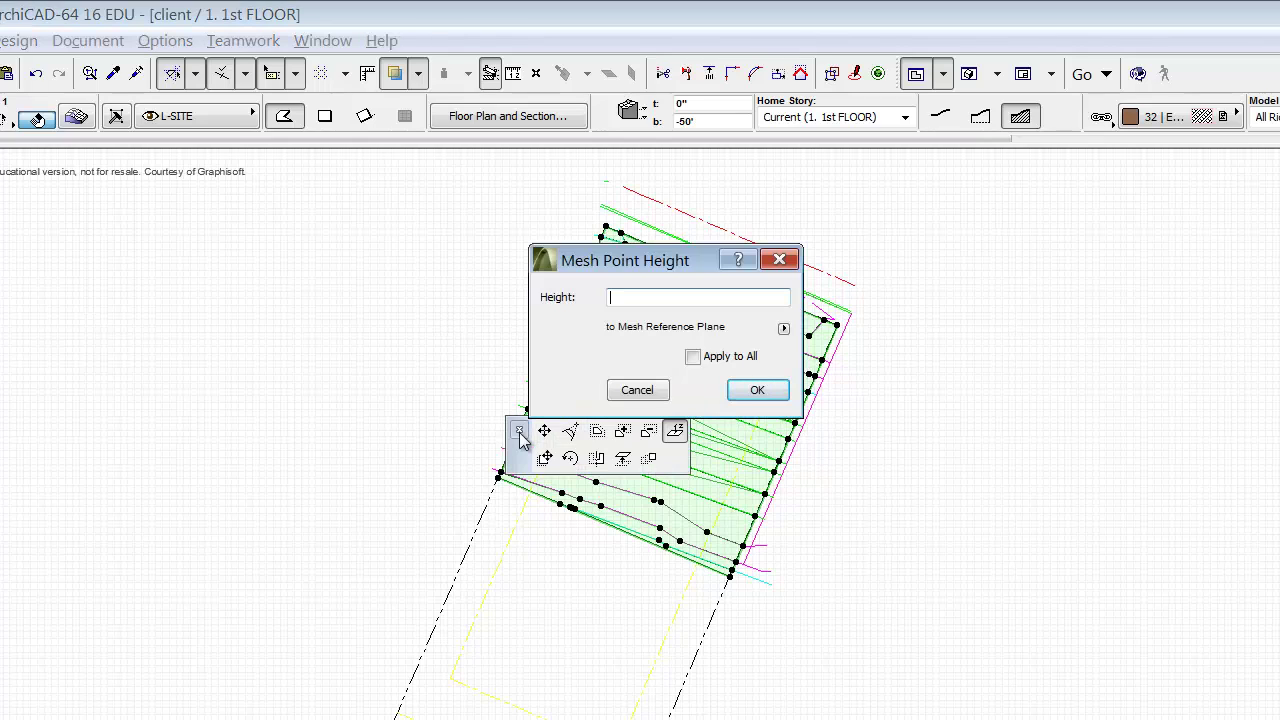
type("-1'")
left_click(740, 396)
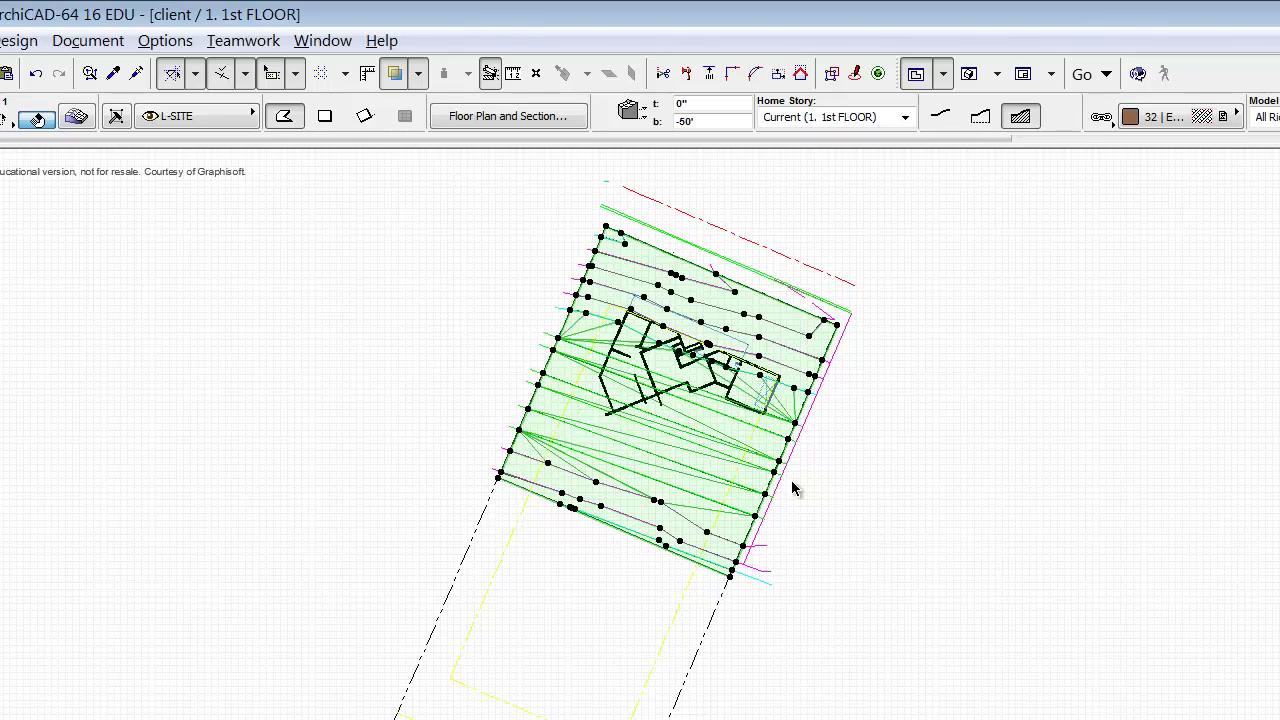
left_click(755, 518)
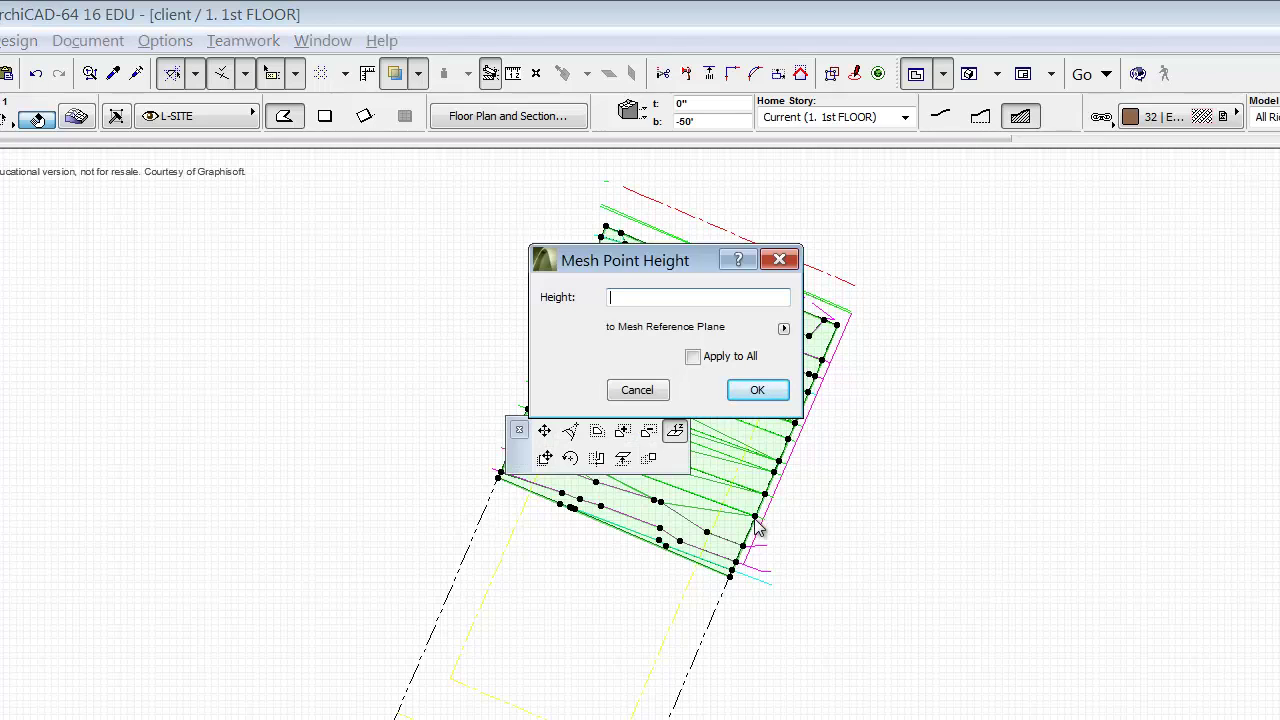
type("-10")
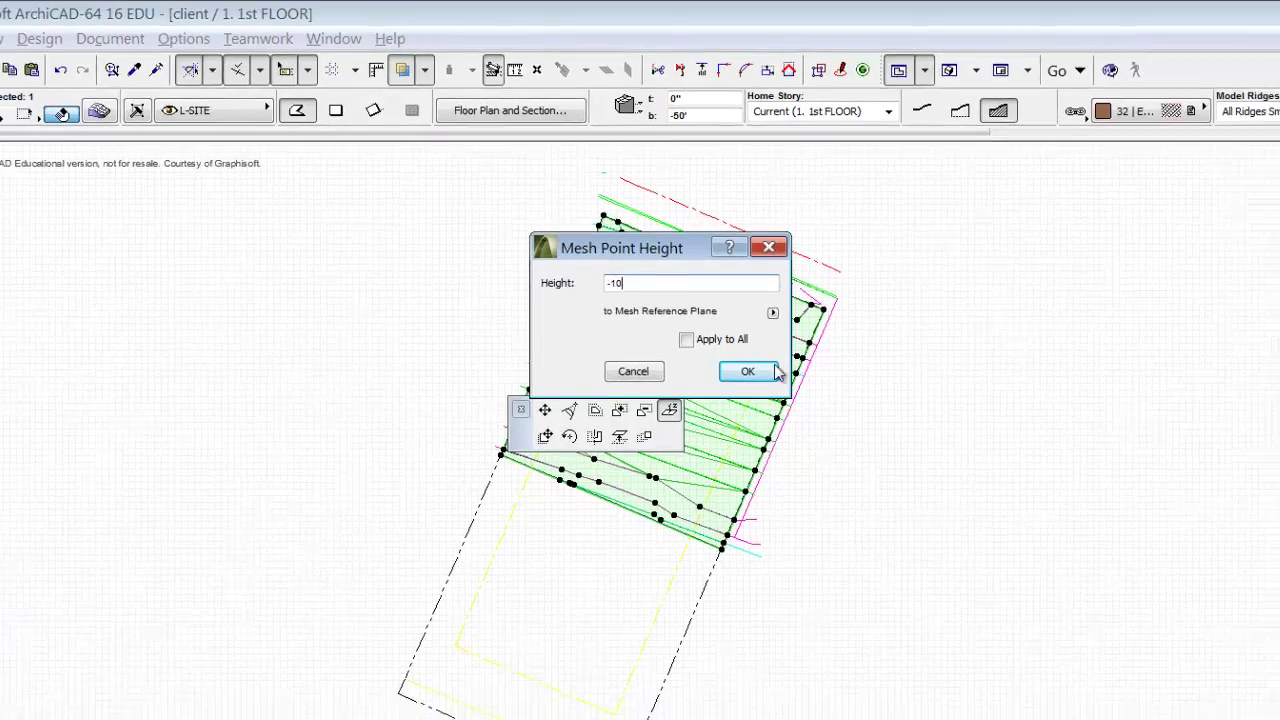
left_click(775, 372)
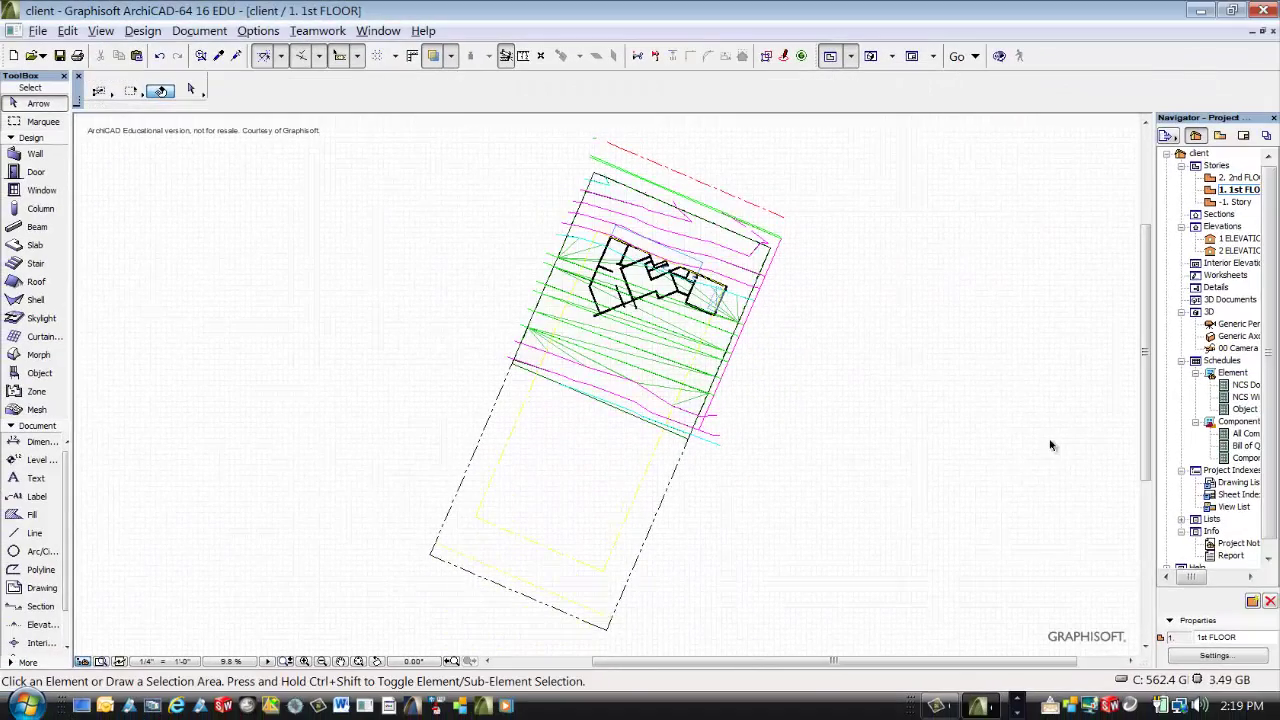
- Examine the sloped site mesh around the house from several sides in the generic 3D perspective
double_click(1224, 325)
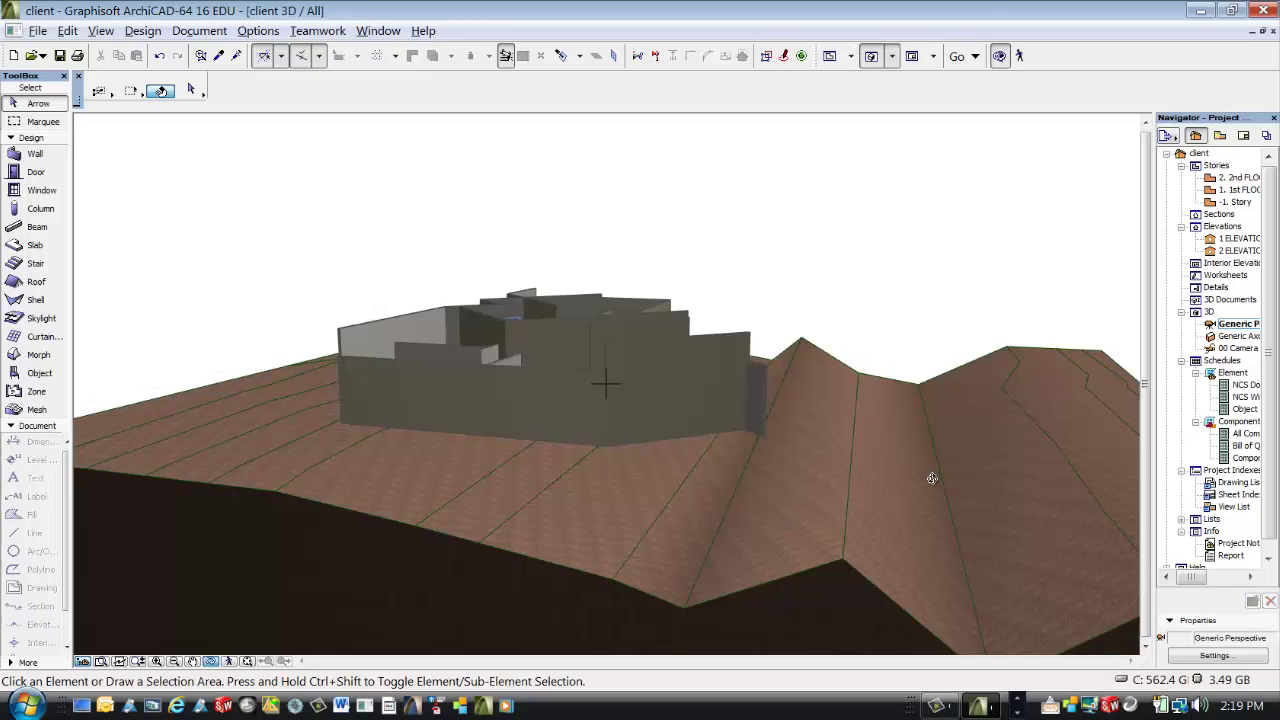
left_click_drag(936, 486, 839, 507)
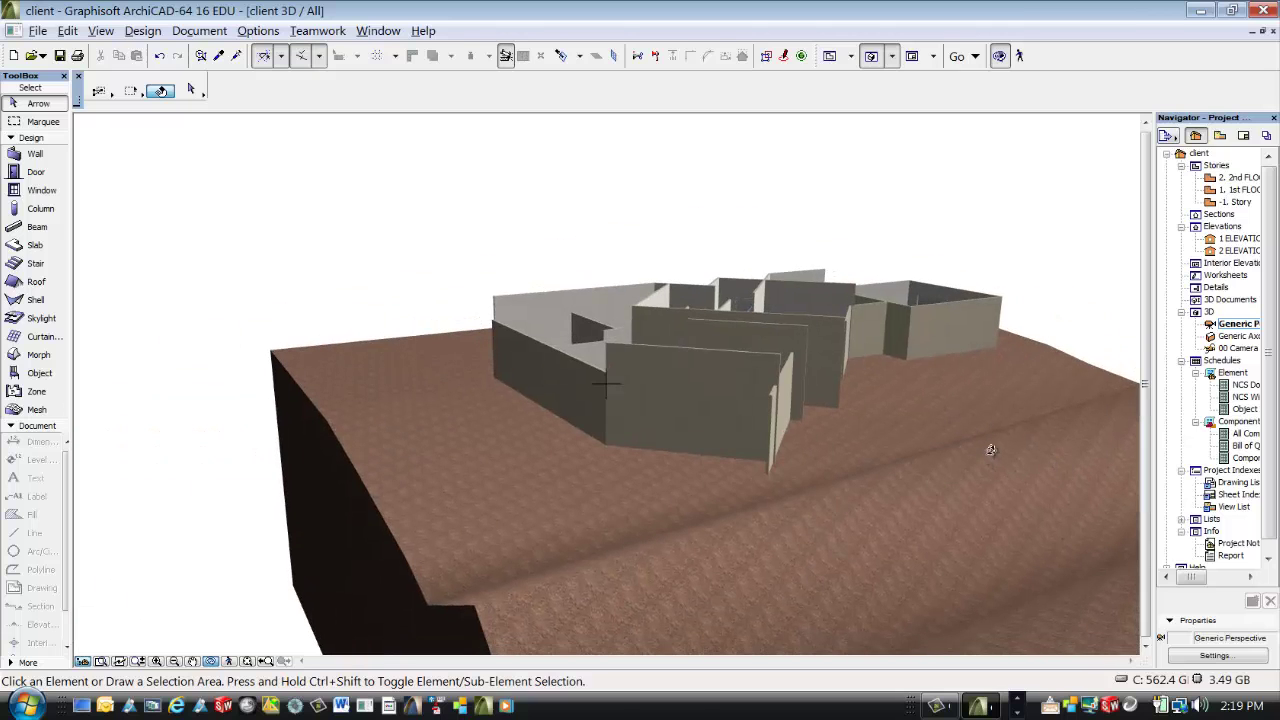
left_click_drag(898, 502, 806, 562)
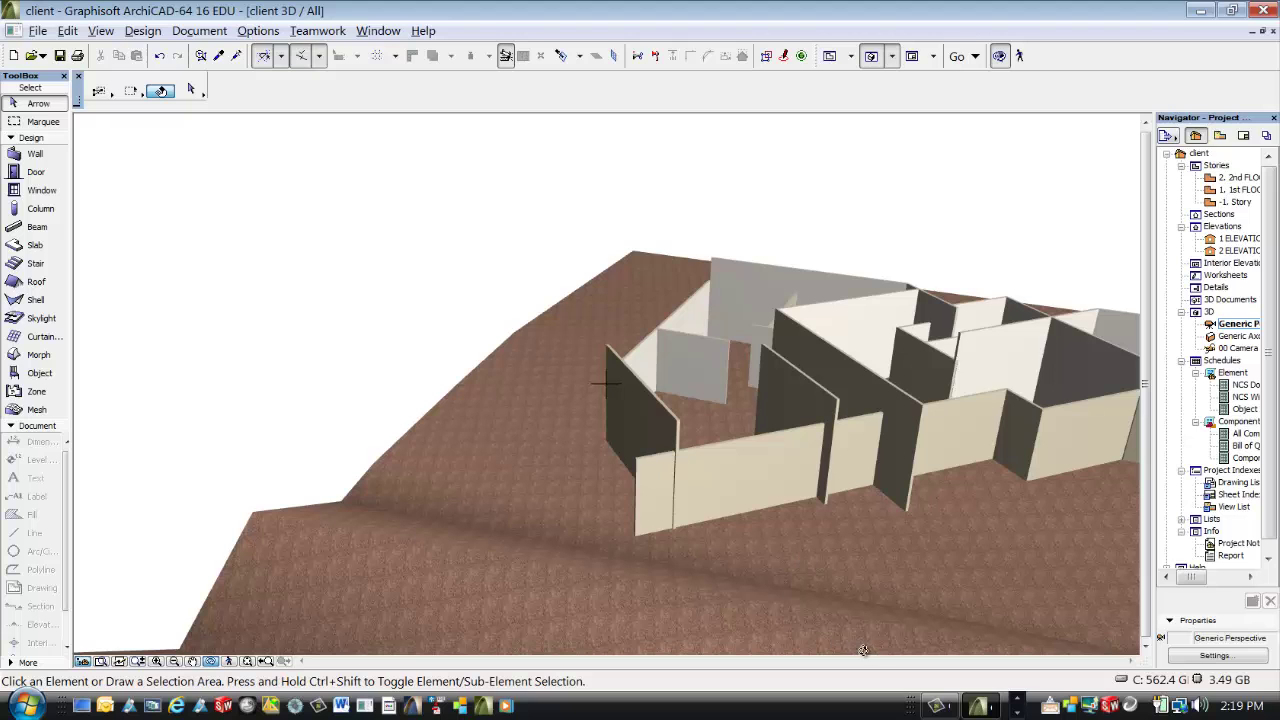
left_click_drag(872, 627, 584, 550)
left_click_drag(823, 549, 781, 580)
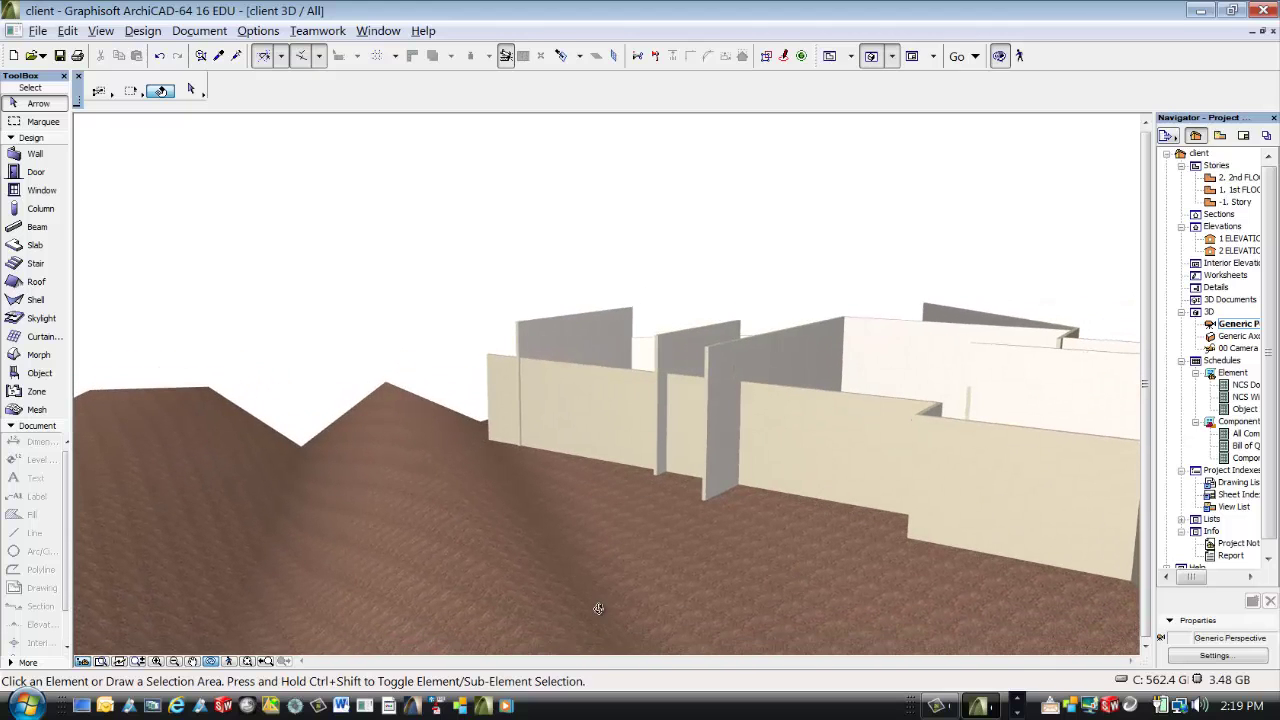
left_click_drag(496, 636, 508, 602)
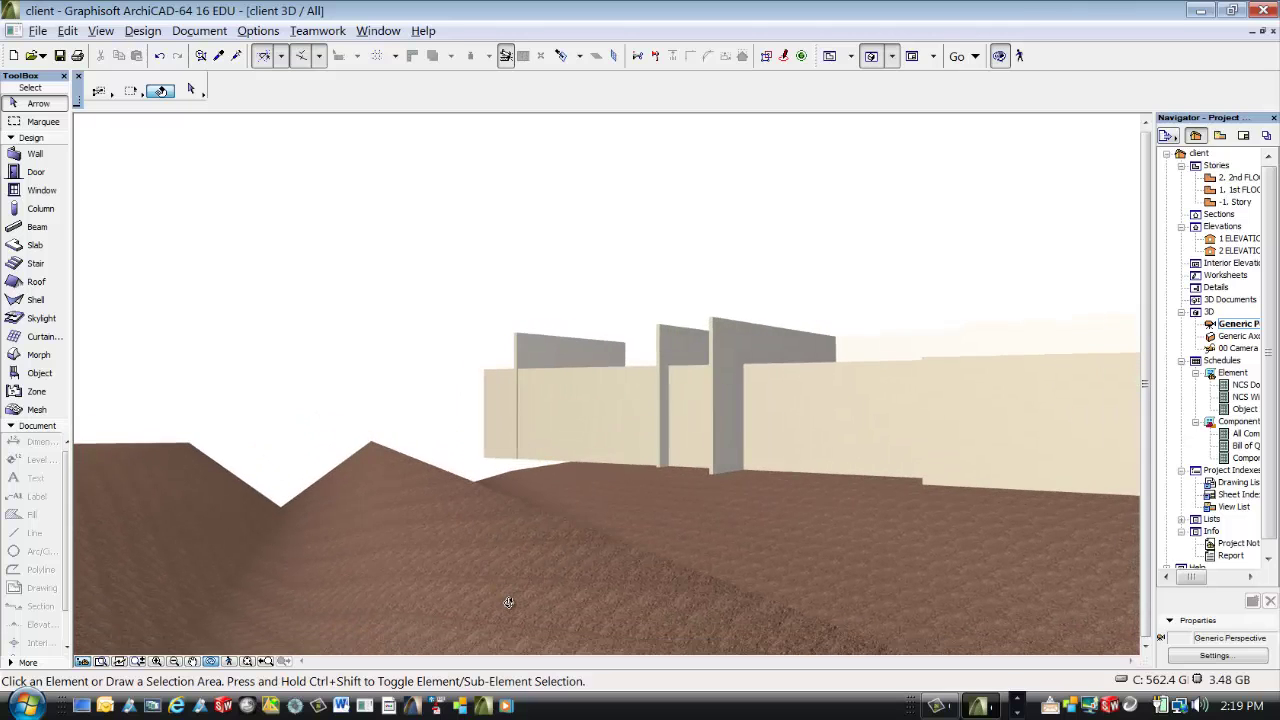
left_click_drag(681, 569, 799, 596)
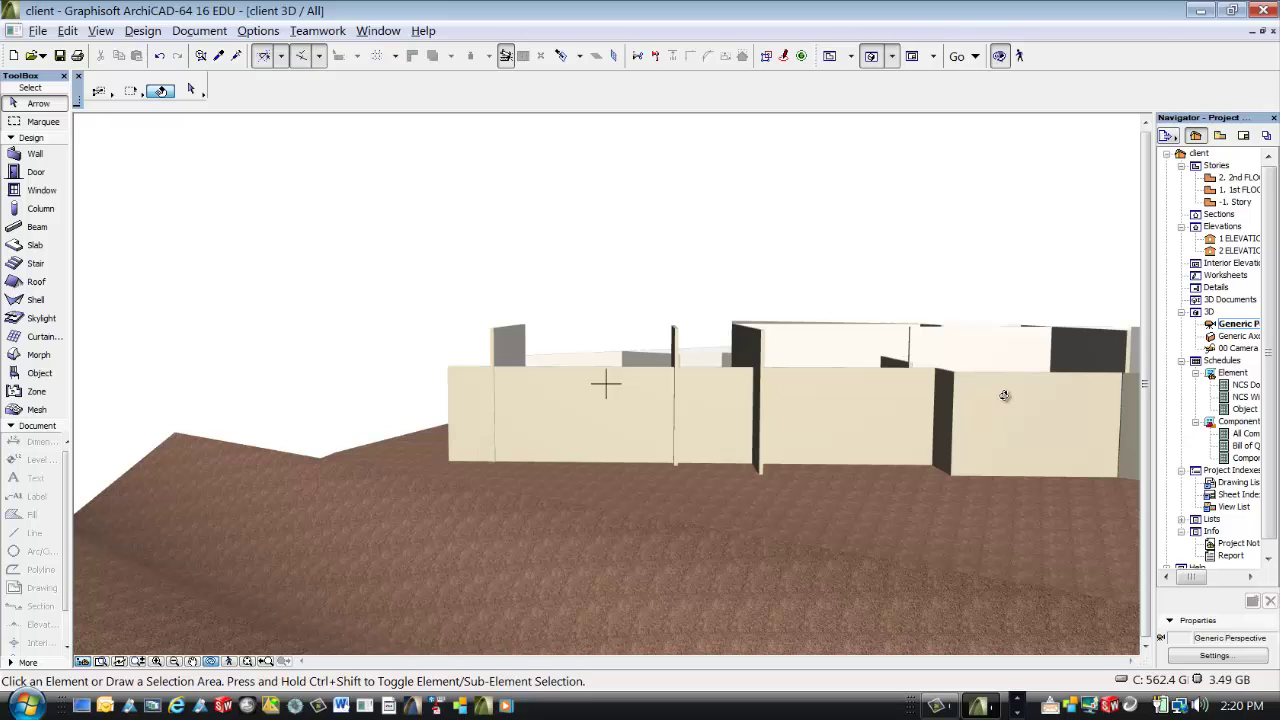
left_click_drag(1004, 396, 964, 404)
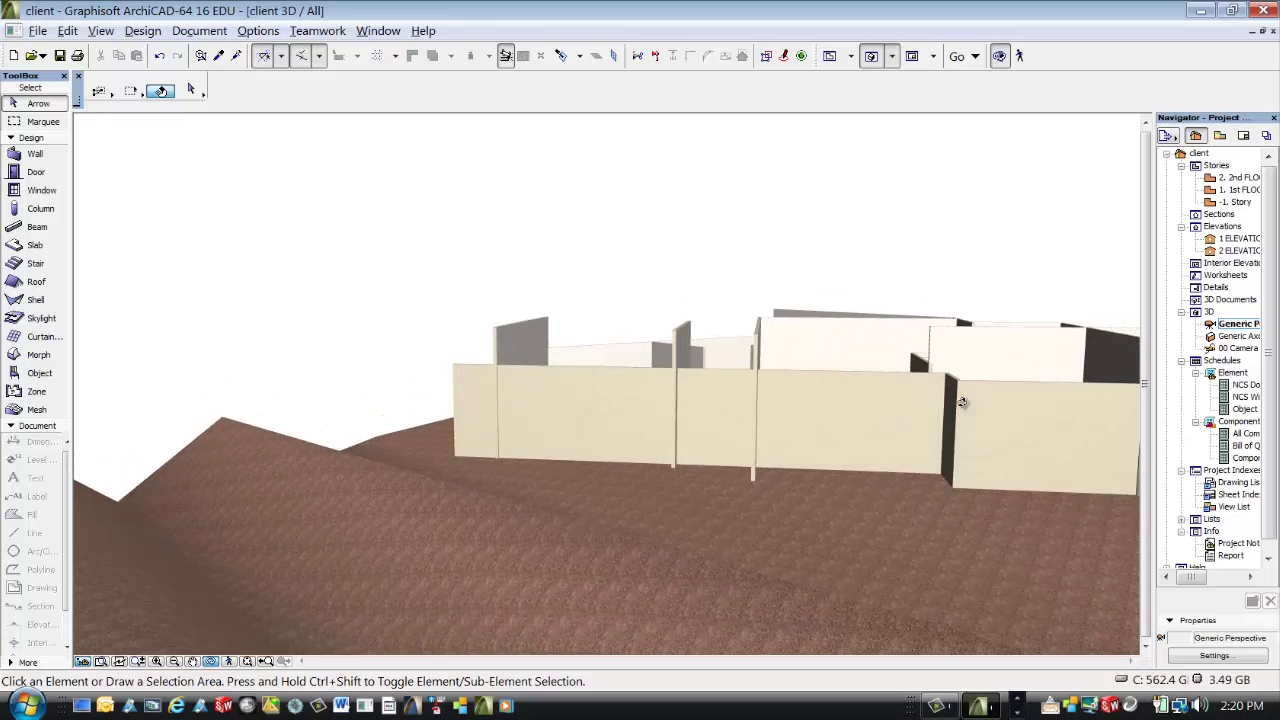
- Create a photorealistic rendering of the current 3D perspective with PhotoRender Projection
left_click(205, 31)
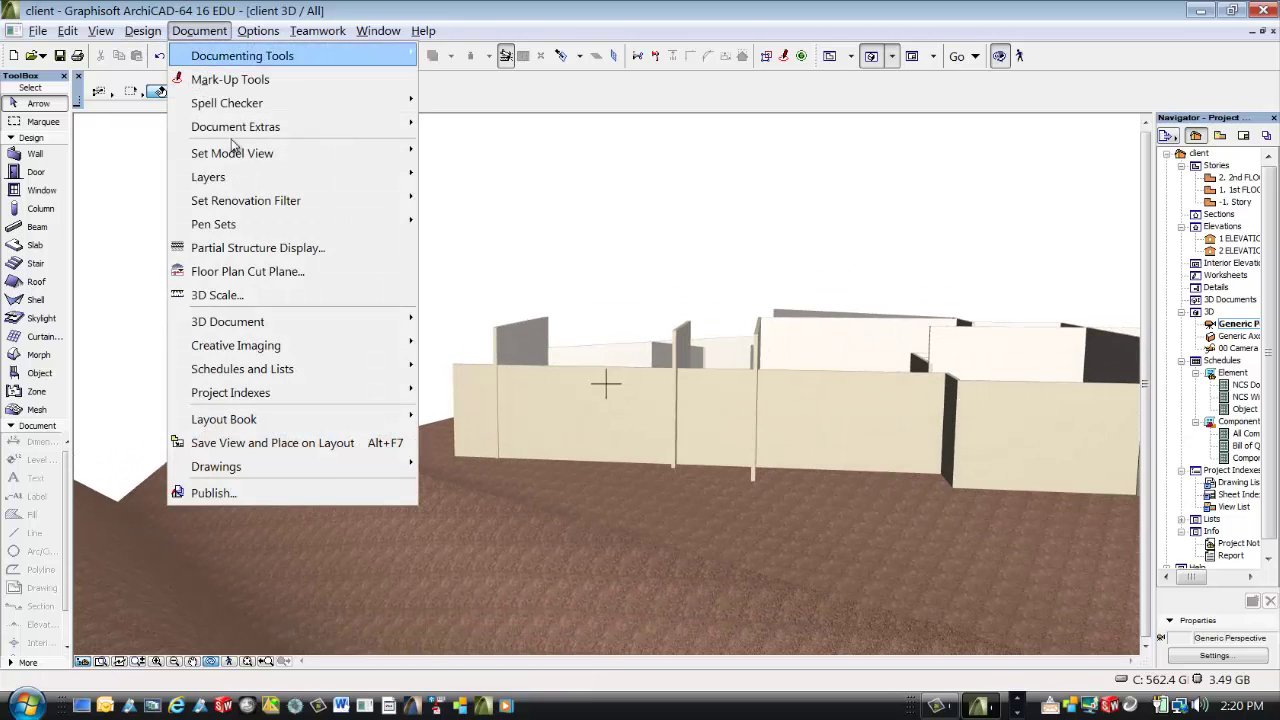
mouse_move(331, 349)
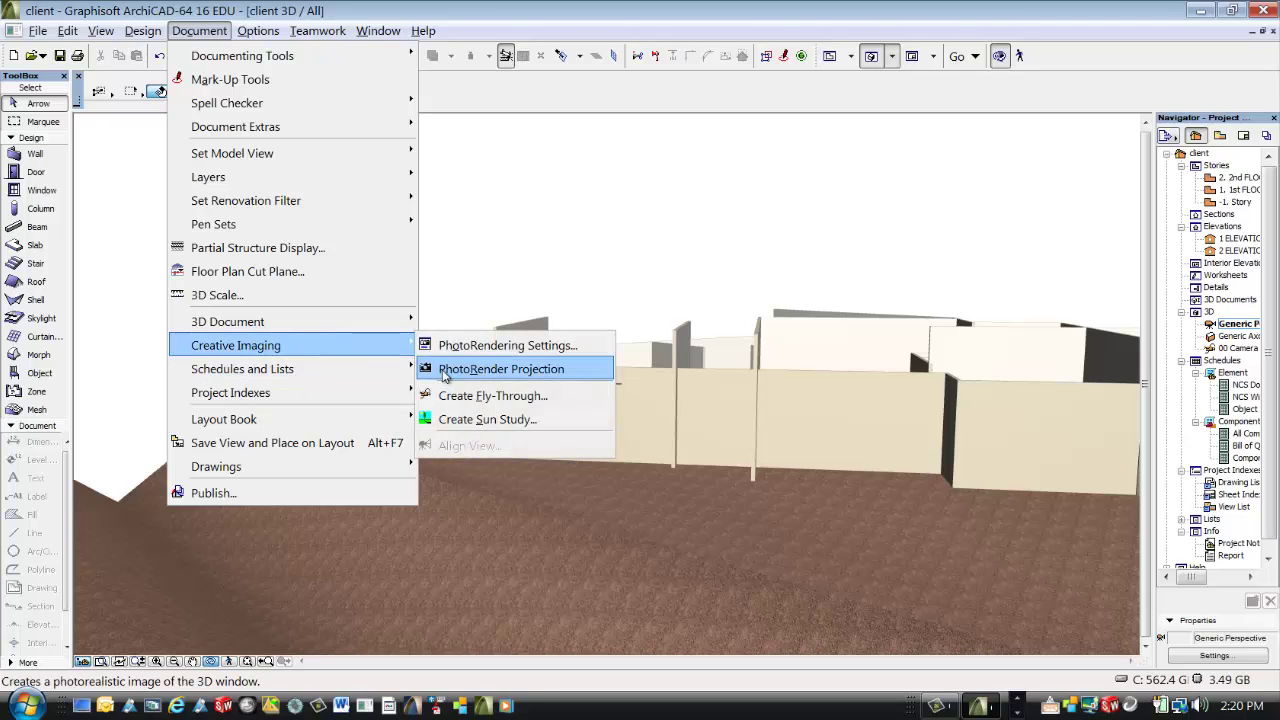
left_click(443, 370)
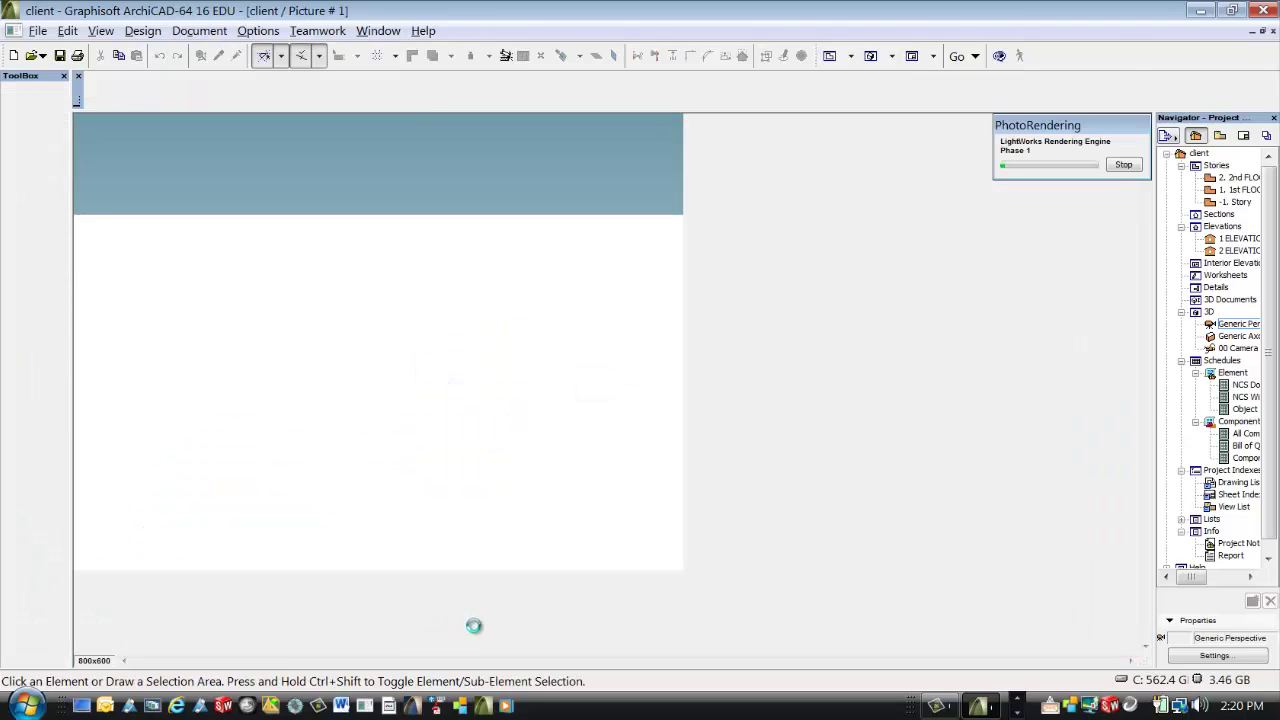